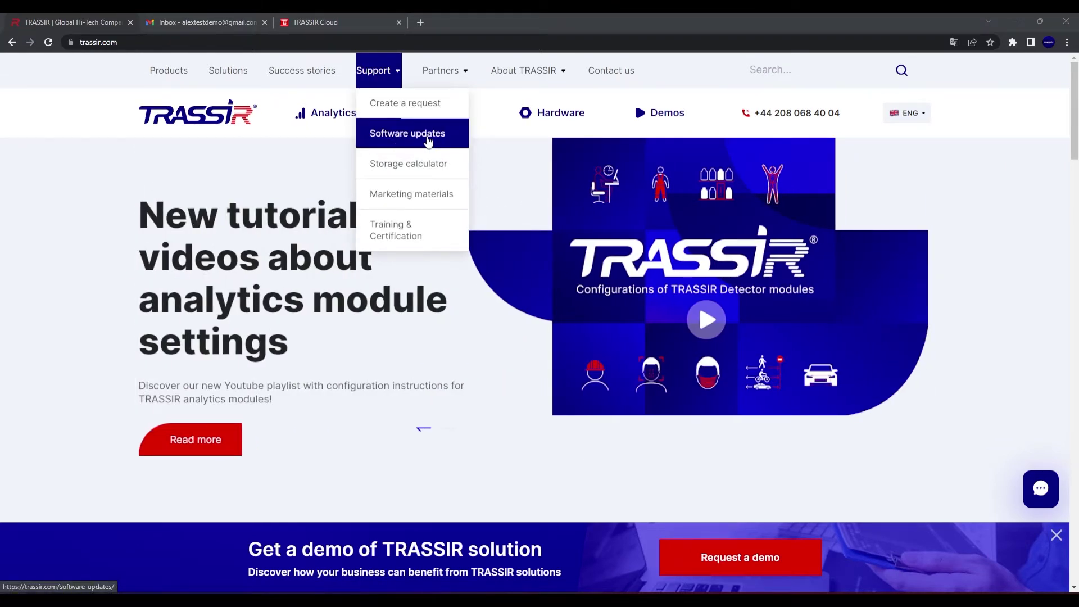
# - From Software updates, download the Windows x32 TRASSIR Server and PostgreSQL x32 installers
pyautogui.click(428, 140)
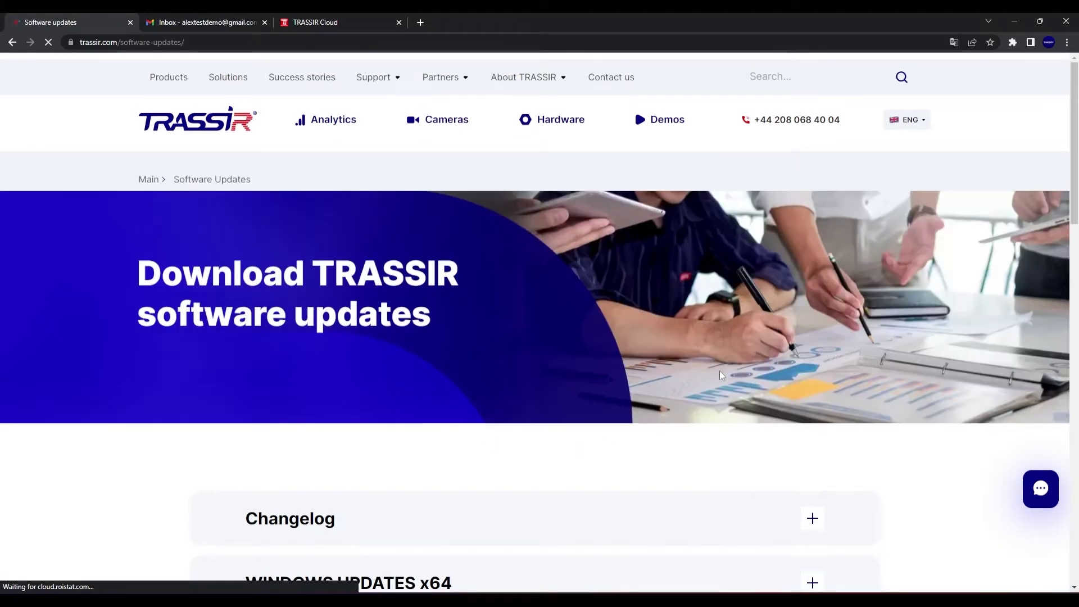
pyautogui.scroll(-4, 760, 324)
pyautogui.scroll(-2, 760, 323)
pyautogui.scroll(-2, 692, 359)
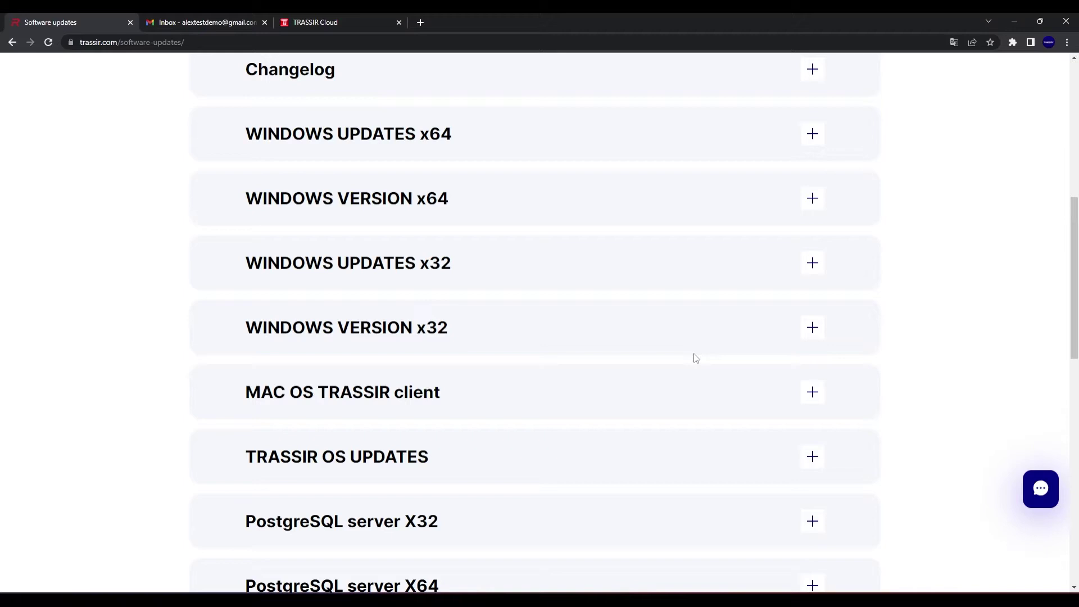
pyautogui.click(811, 328)
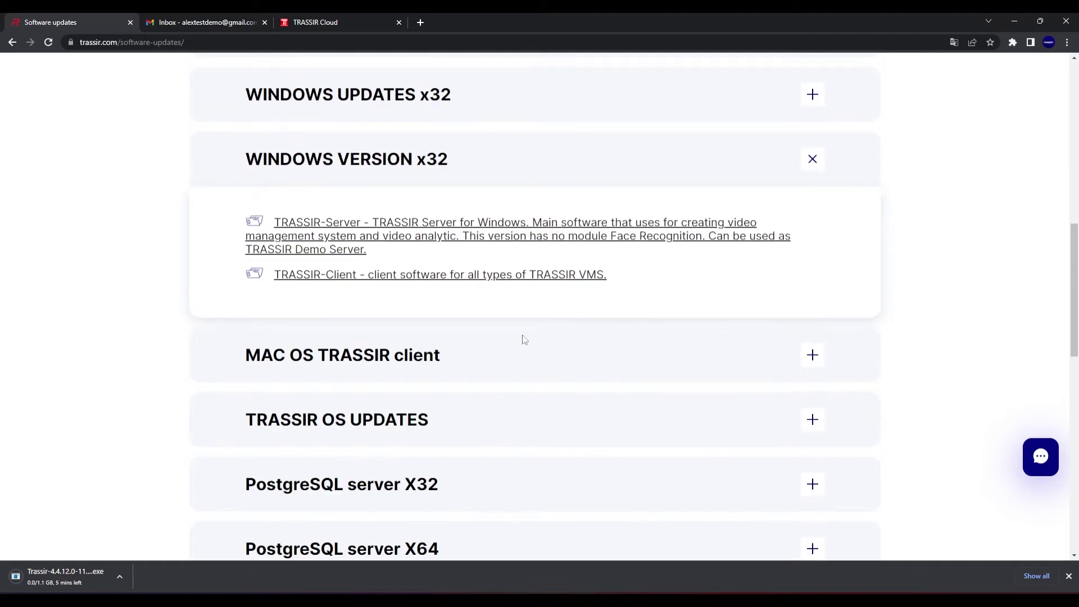
pyautogui.scroll(-1, 708, 481)
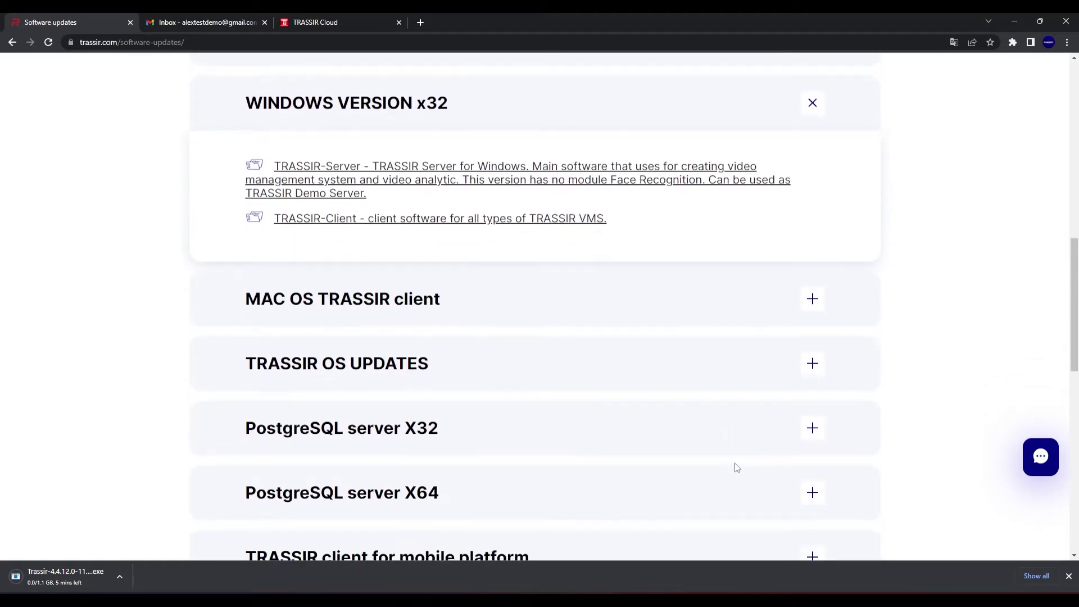
pyautogui.click(812, 428)
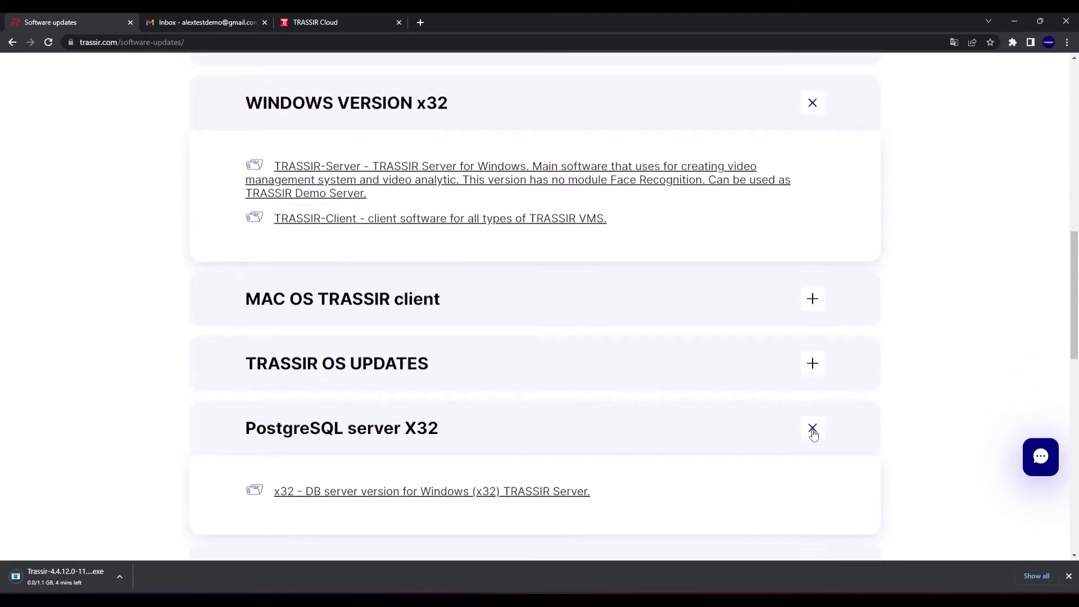
pyautogui.click(410, 494)
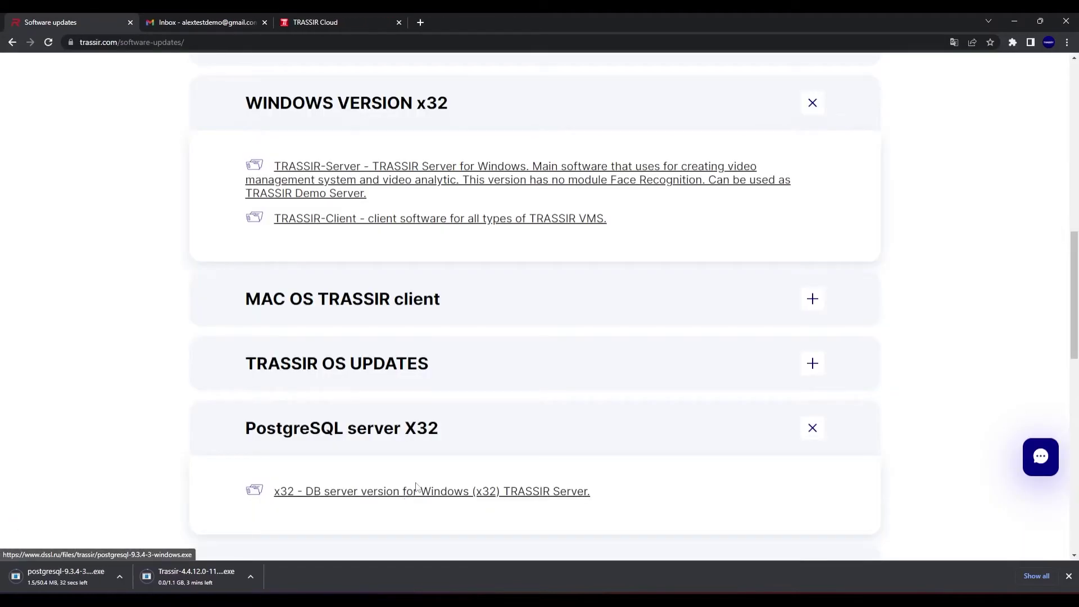
pyautogui.scroll(4, 142, 338)
pyautogui.scroll(4, 141, 346)
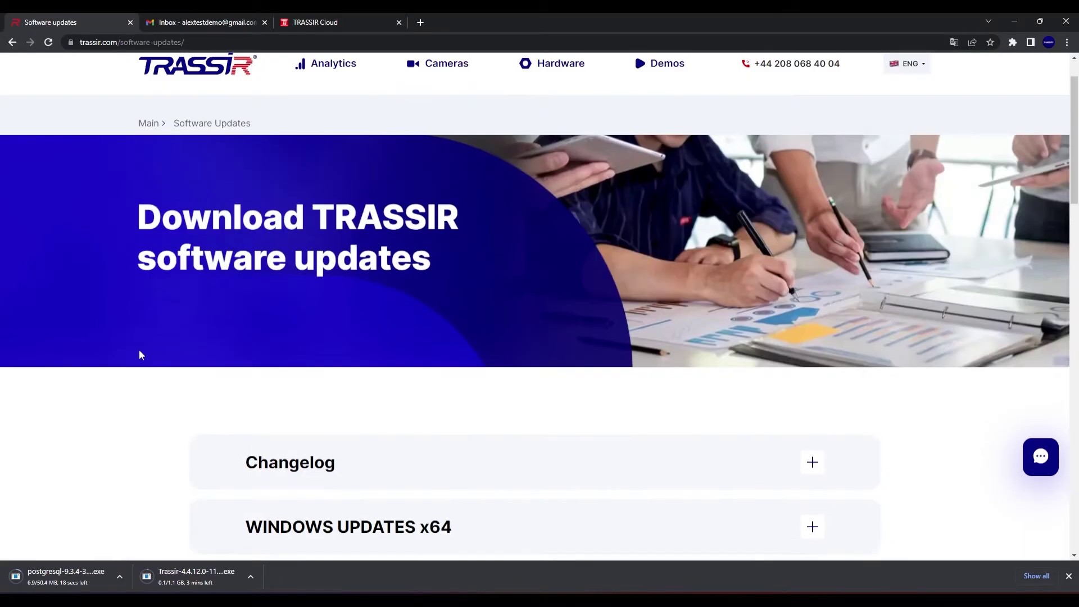
# - Move the TRASSIR Cloud tab first and open its registration form at the full-name field
pyautogui.click(338, 20)
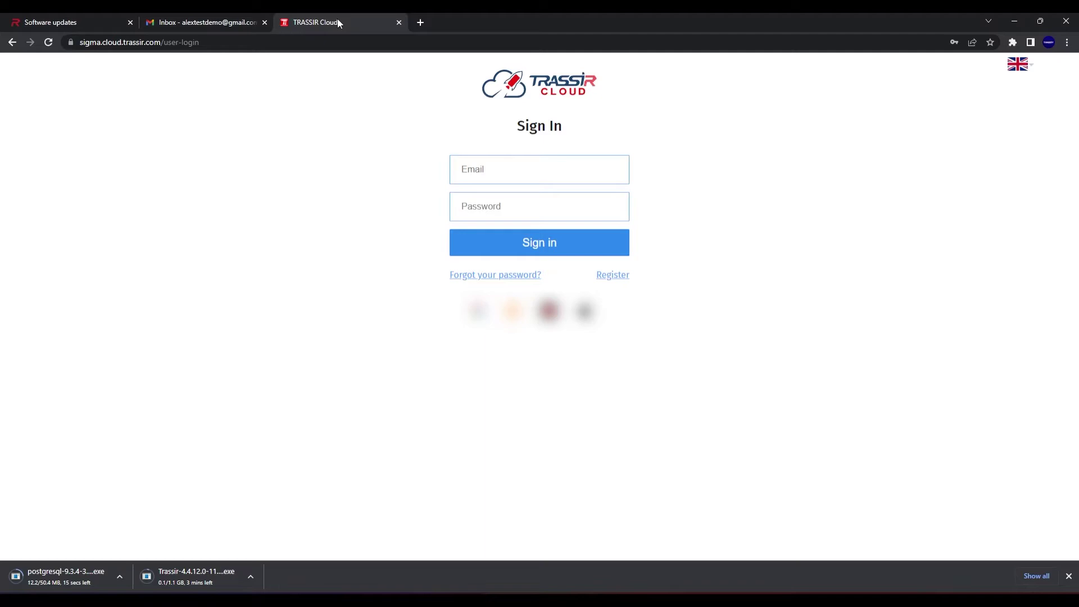
pyautogui.moveTo(337, 19); pyautogui.dragTo(229, 13)
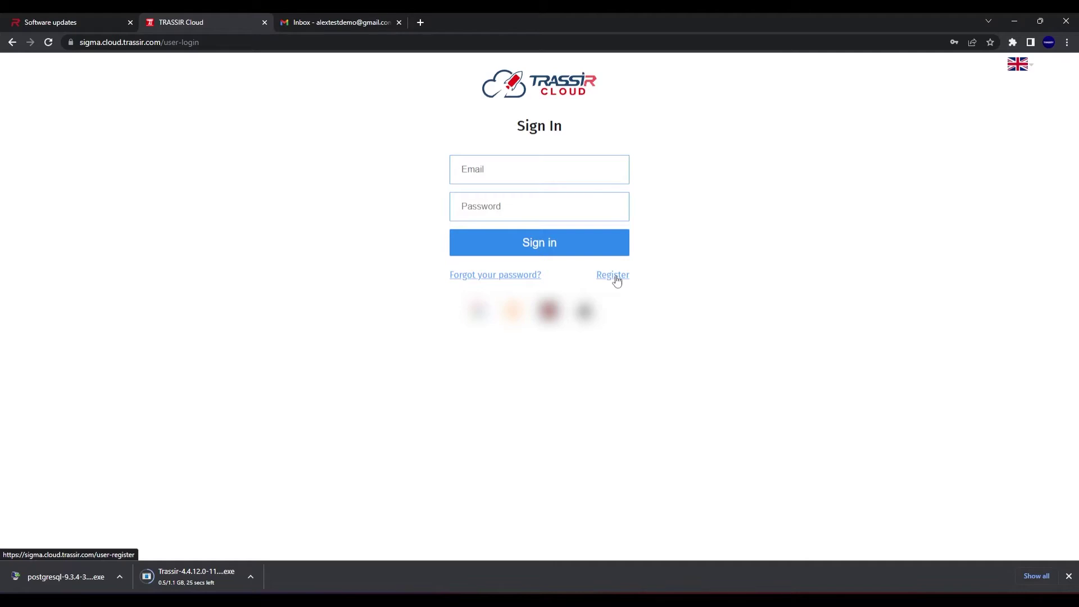
pyautogui.click(612, 276)
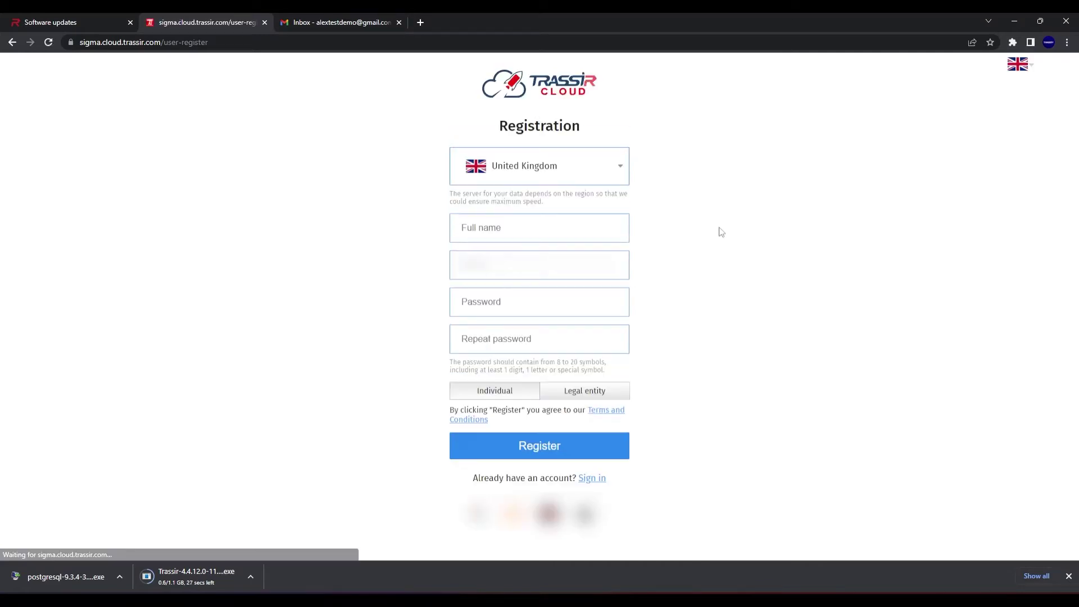
pyautogui.click(506, 227)
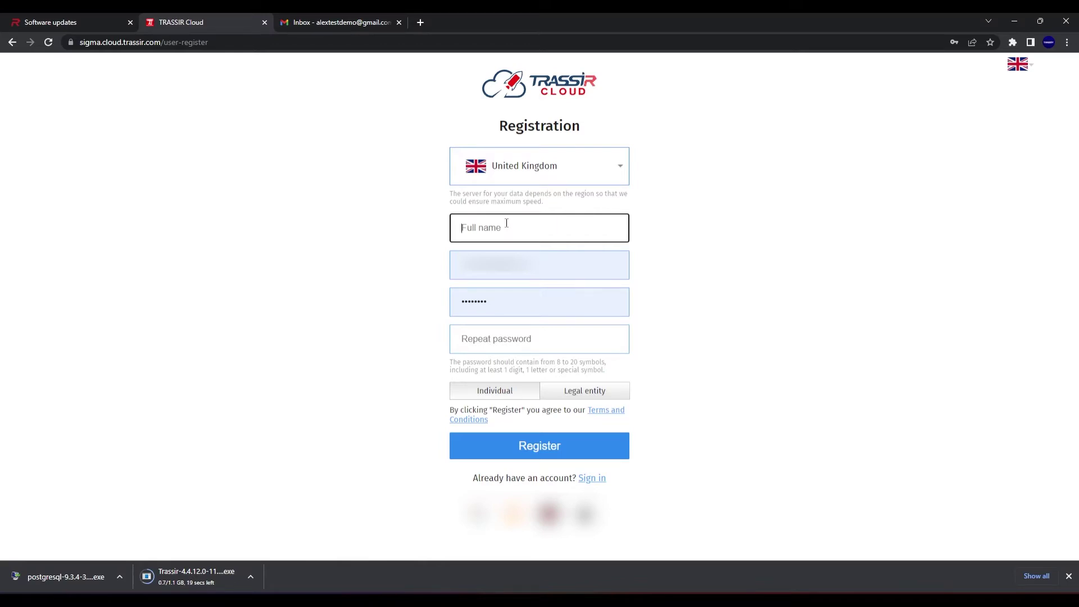
pyautogui.click(345, 22)
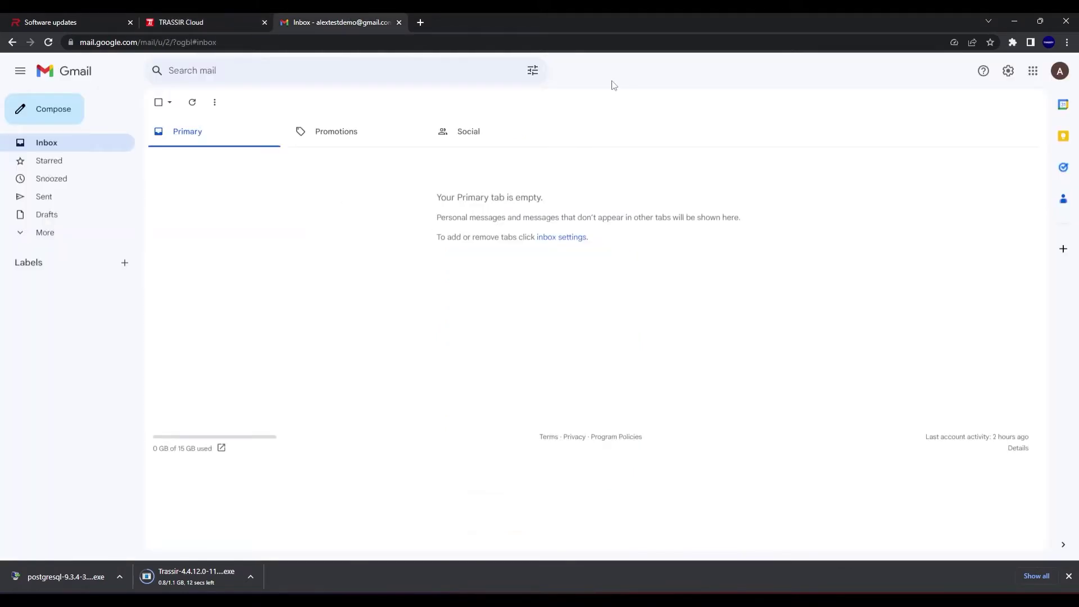
pyautogui.click(1059, 71)
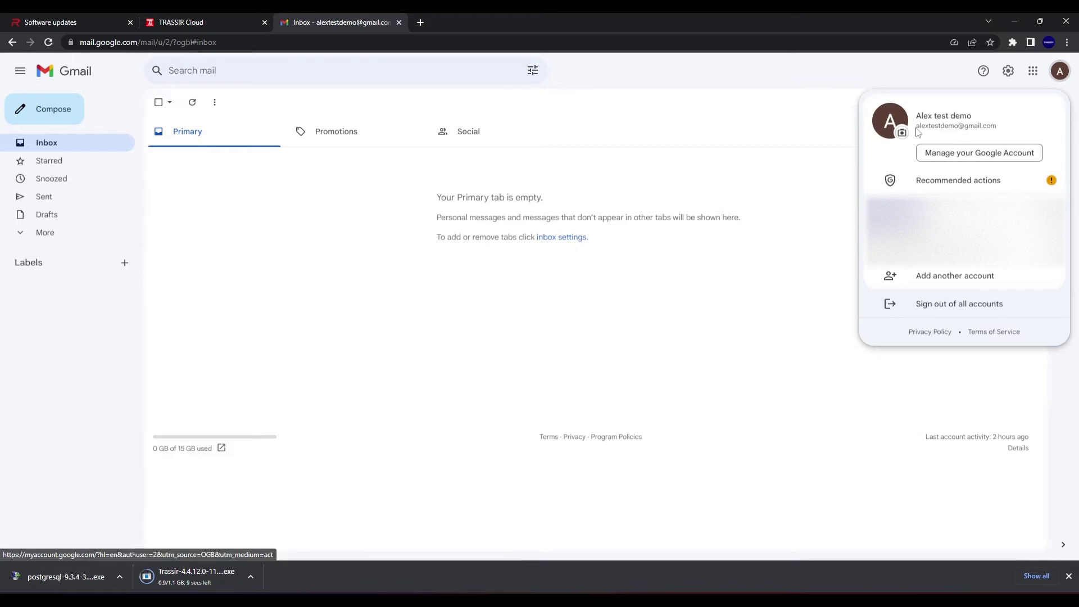
pyautogui.moveTo(999, 126); pyautogui.dragTo(917, 127)
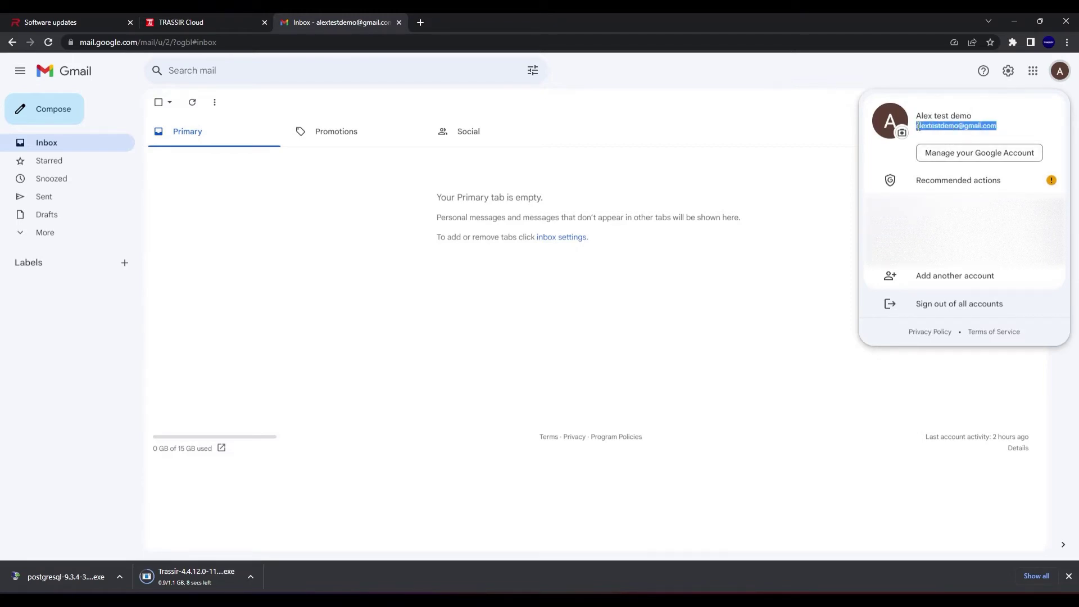
pyautogui.hotkey('ctrl', 'c')
# - Fill in the email, password and confirmation, then submit the registration form
pyautogui.click(181, 23)
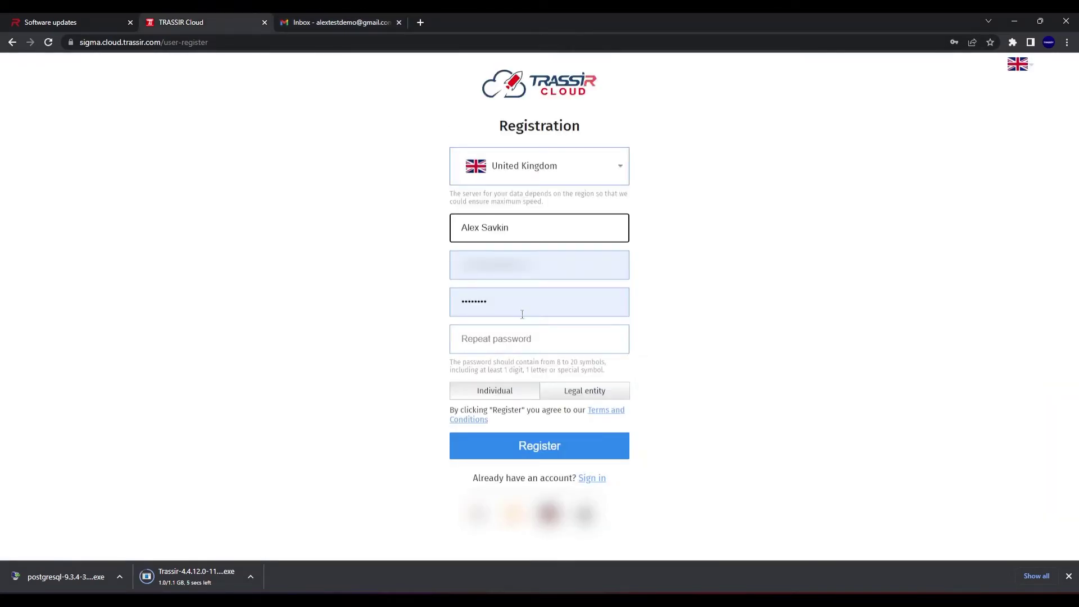
pyautogui.click(514, 266)
pyautogui.doubleClick(508, 301)
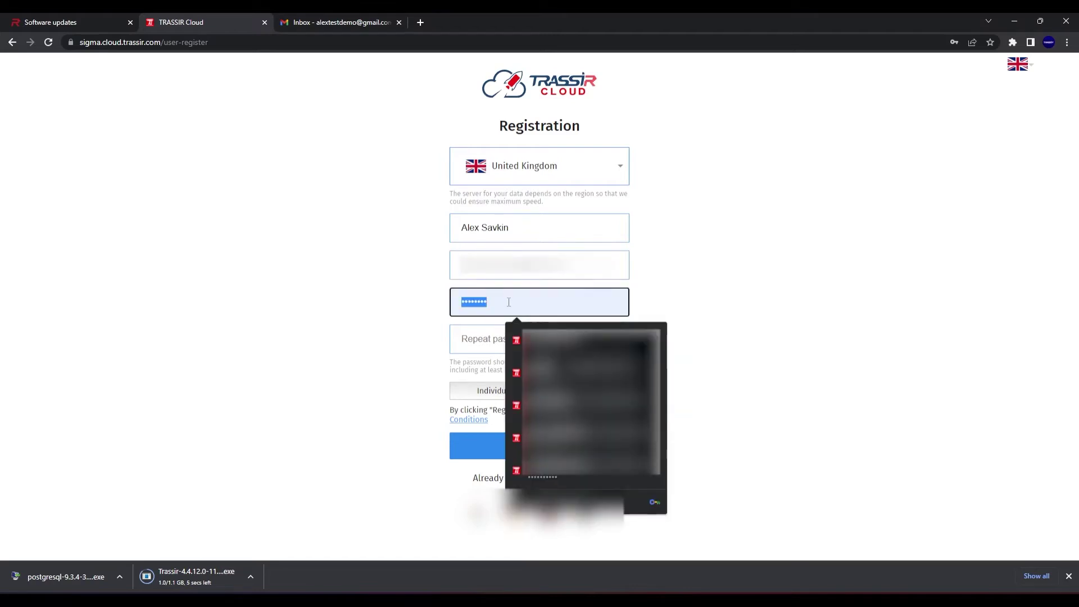
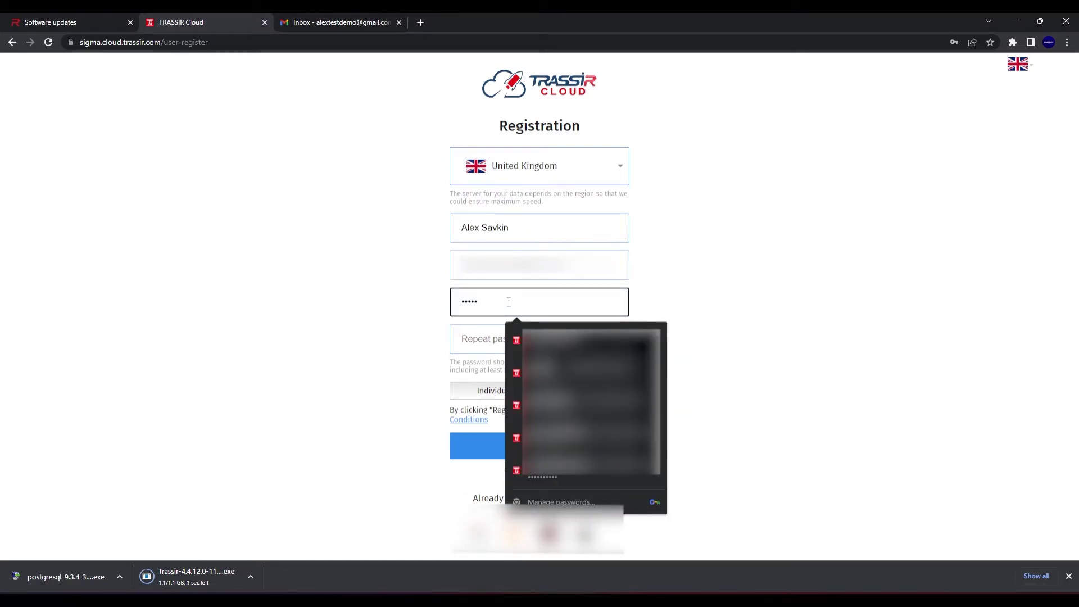
pyautogui.doubleClick(508, 302)
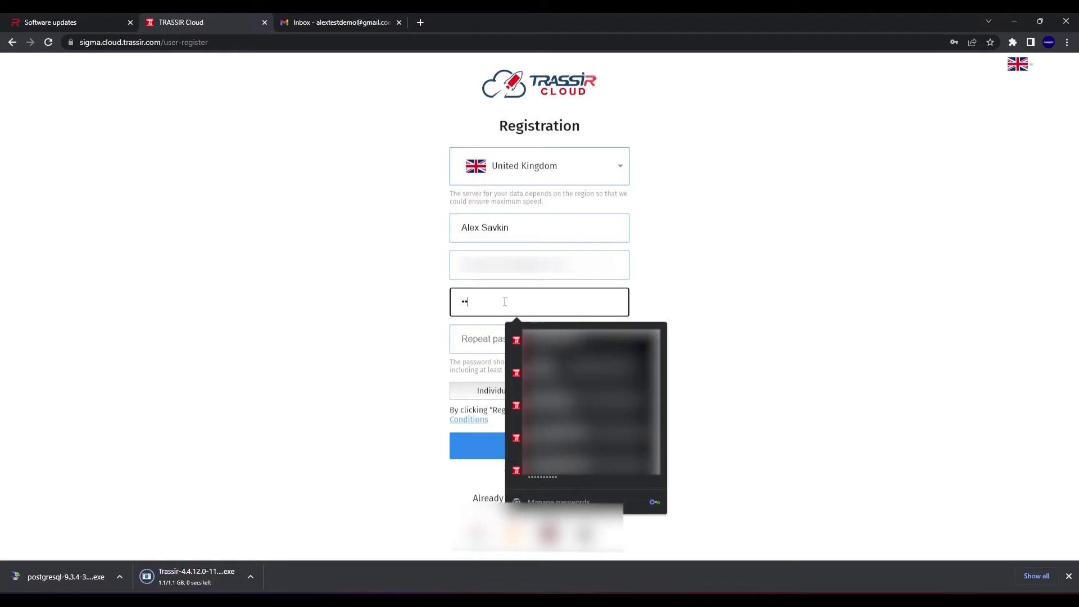
pyautogui.click(491, 339)
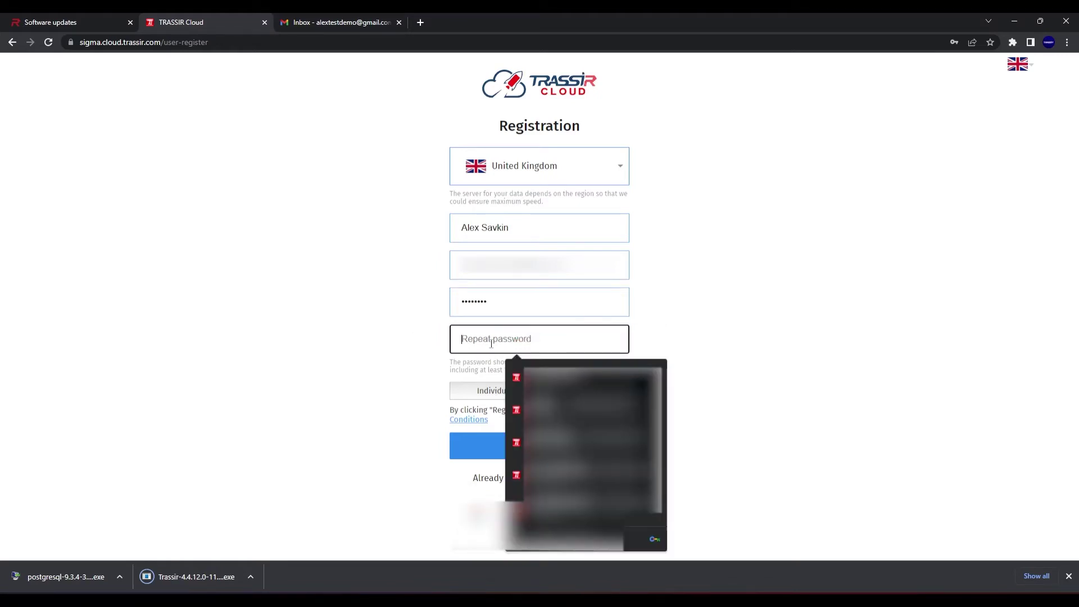
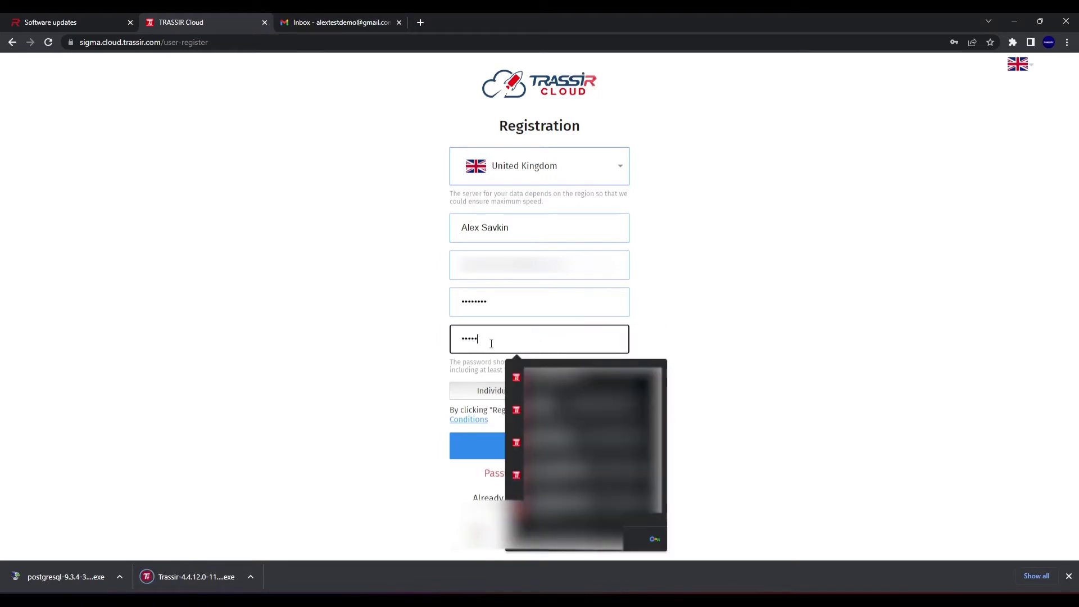
pyautogui.click(760, 311)
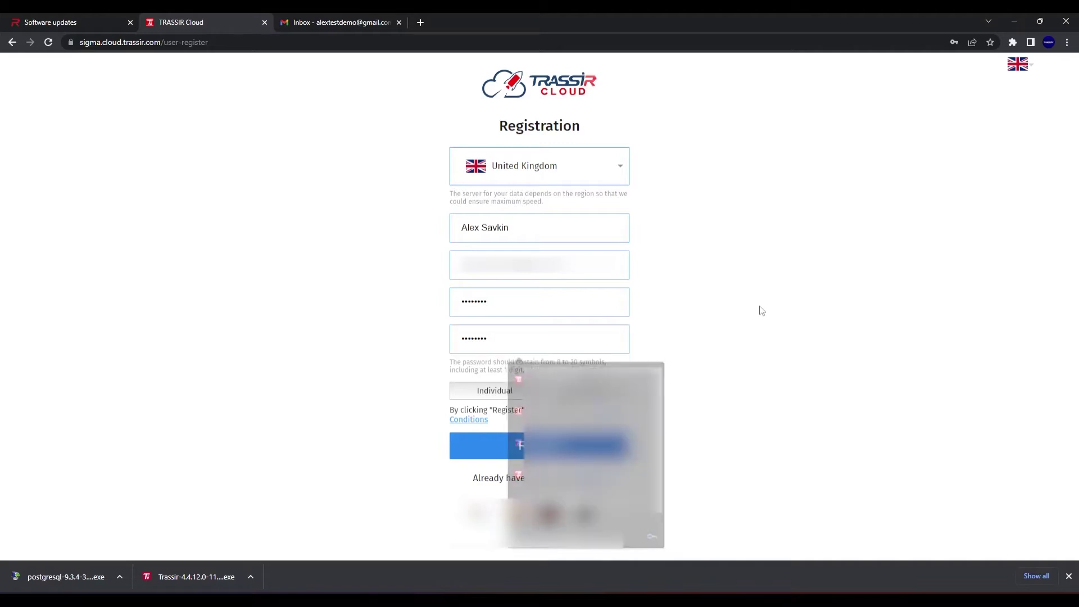
pyautogui.click(545, 449)
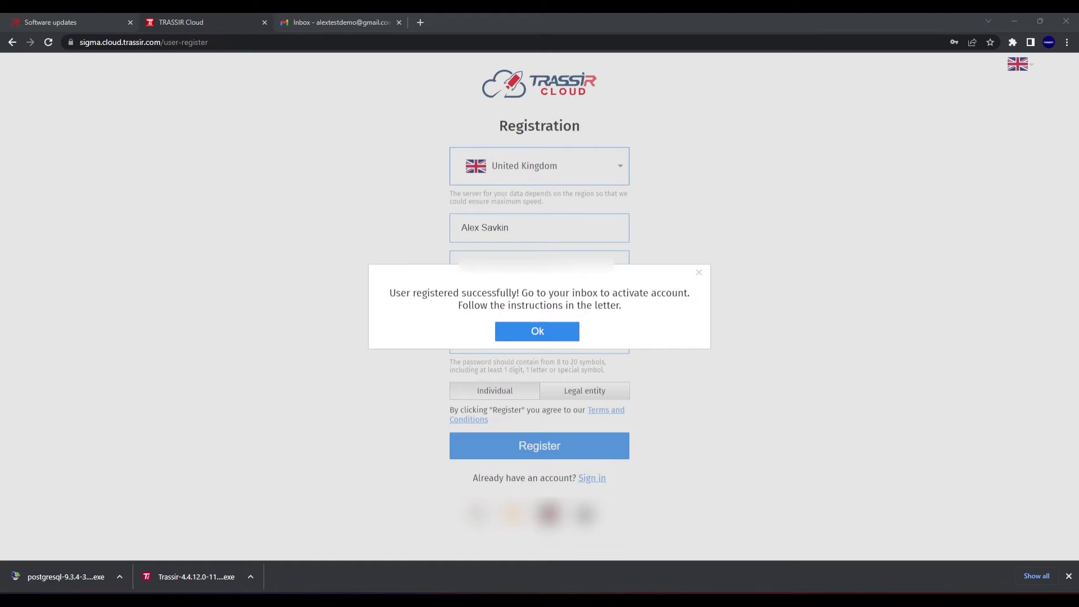
# - Open the Trassir Cloud registration email in Gmail and click its Verify link
pyautogui.click(507, 334)
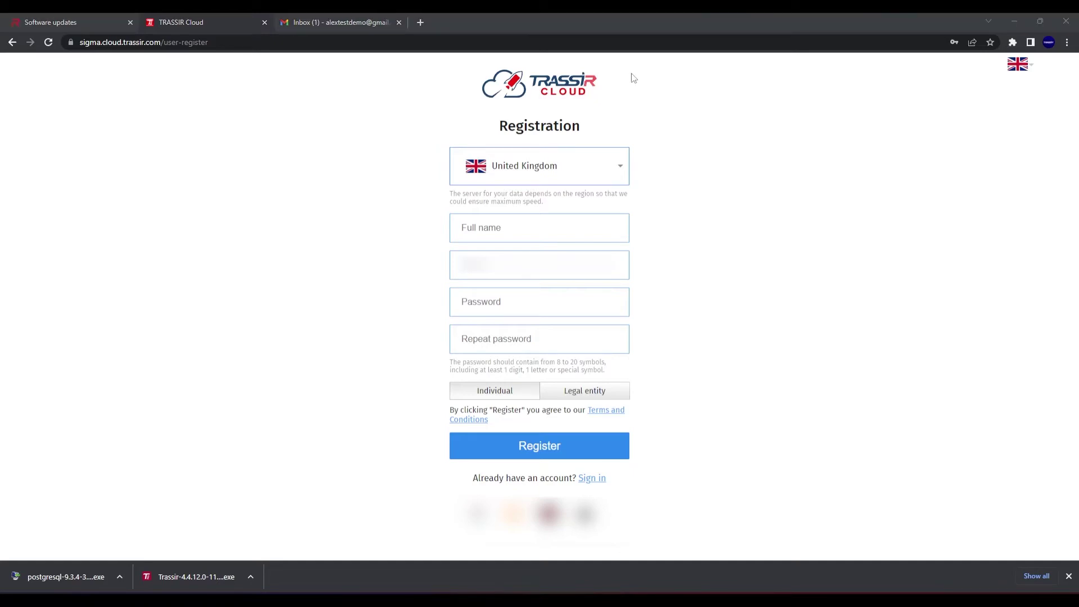
pyautogui.click(337, 22)
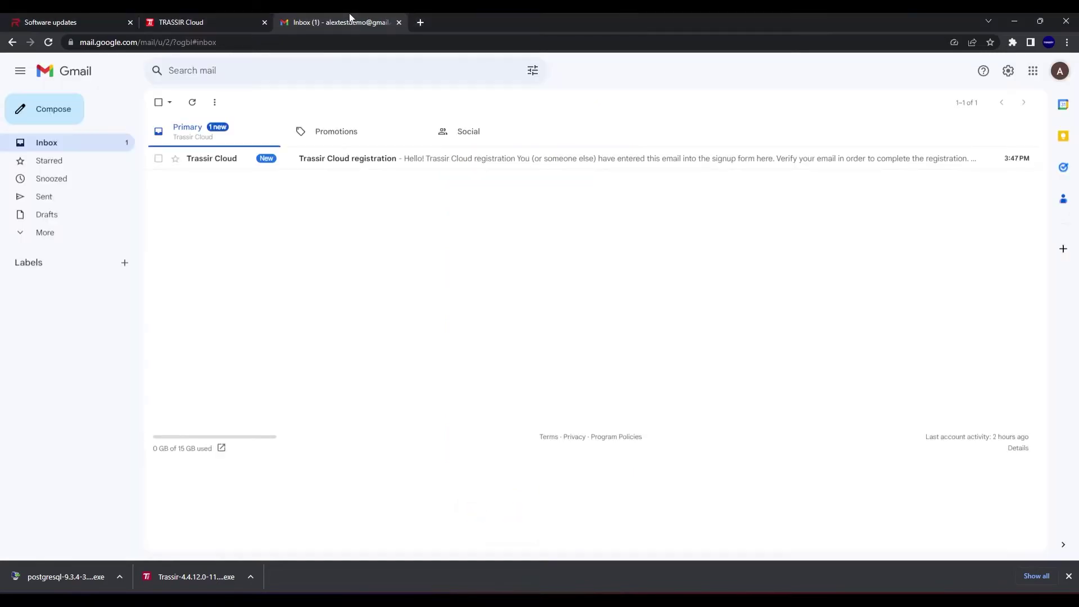
pyautogui.click(329, 161)
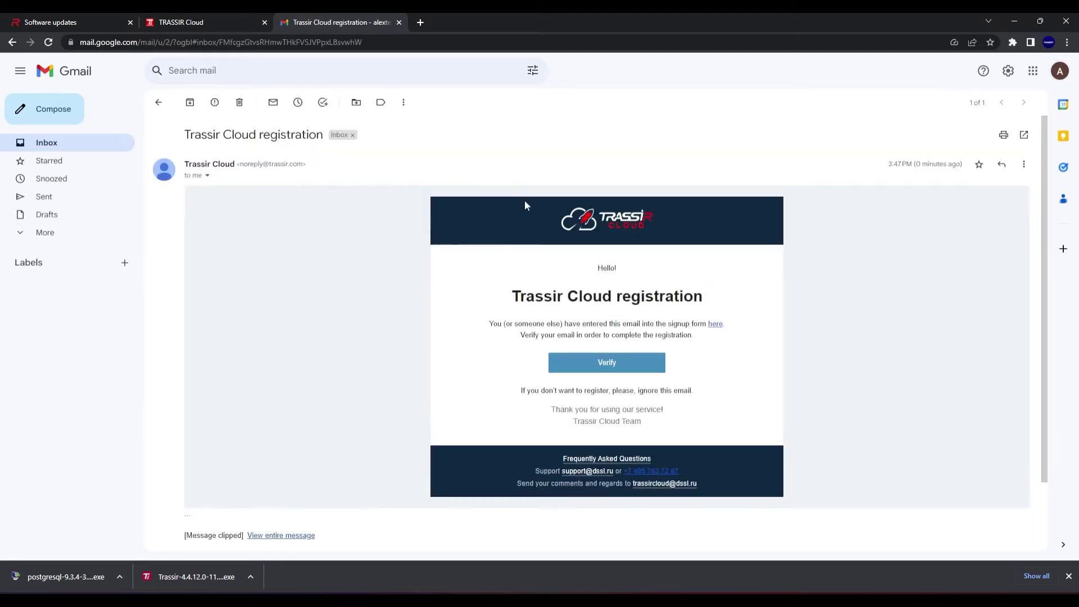
pyautogui.click(614, 367)
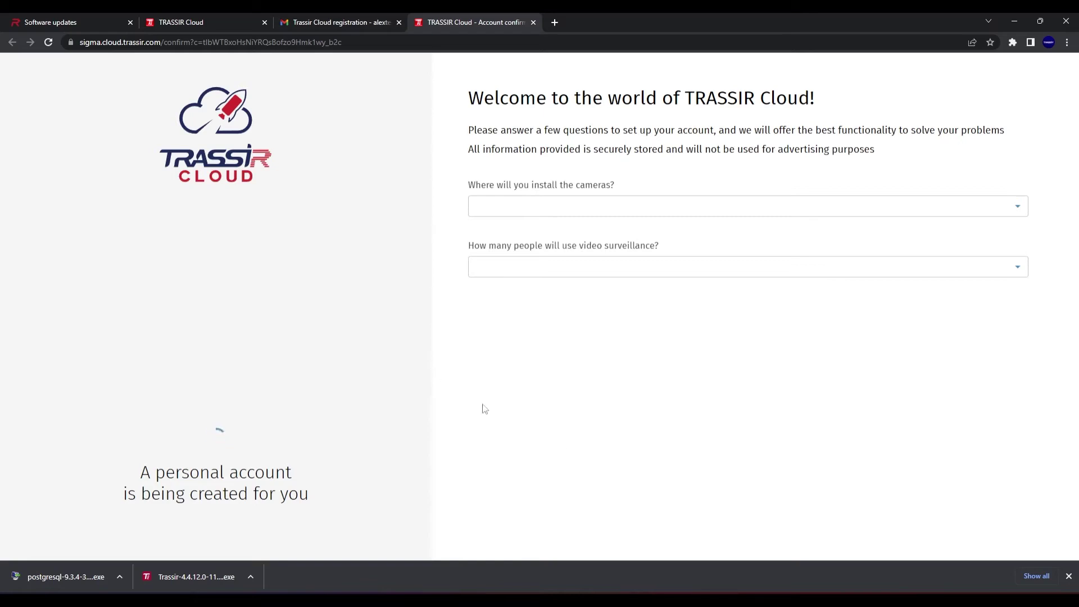
pyautogui.click(1069, 576)
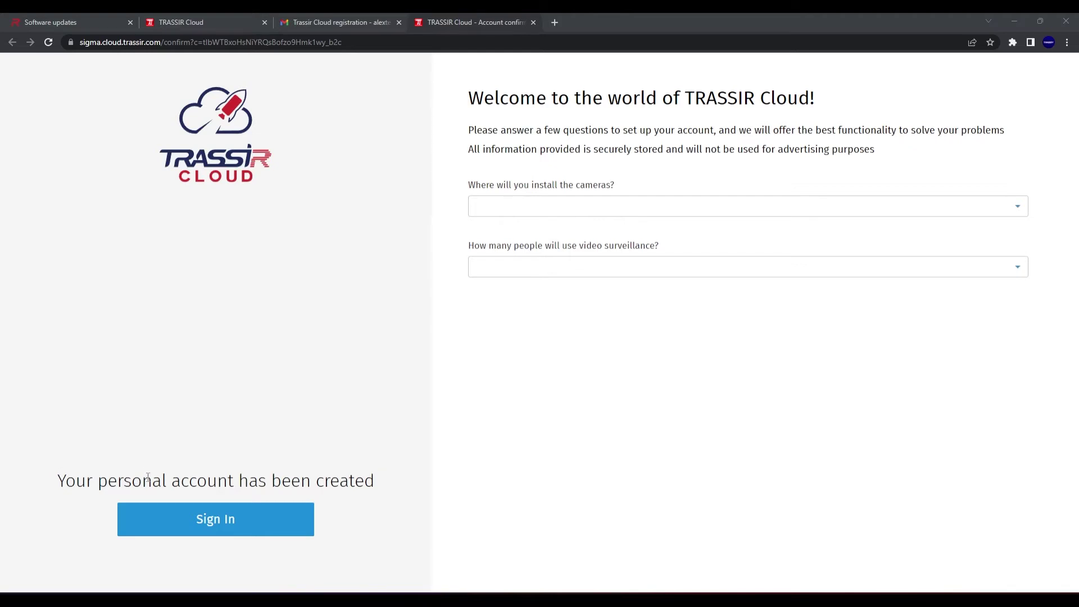
pyautogui.click(216, 518)
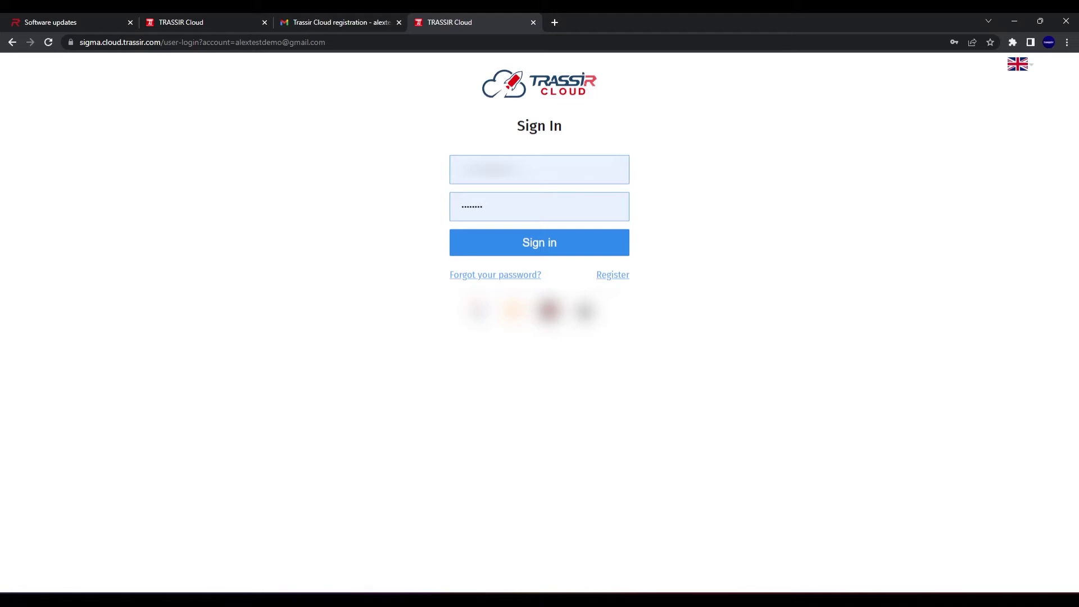
pyautogui.click(337, 21)
pyautogui.click(1060, 70)
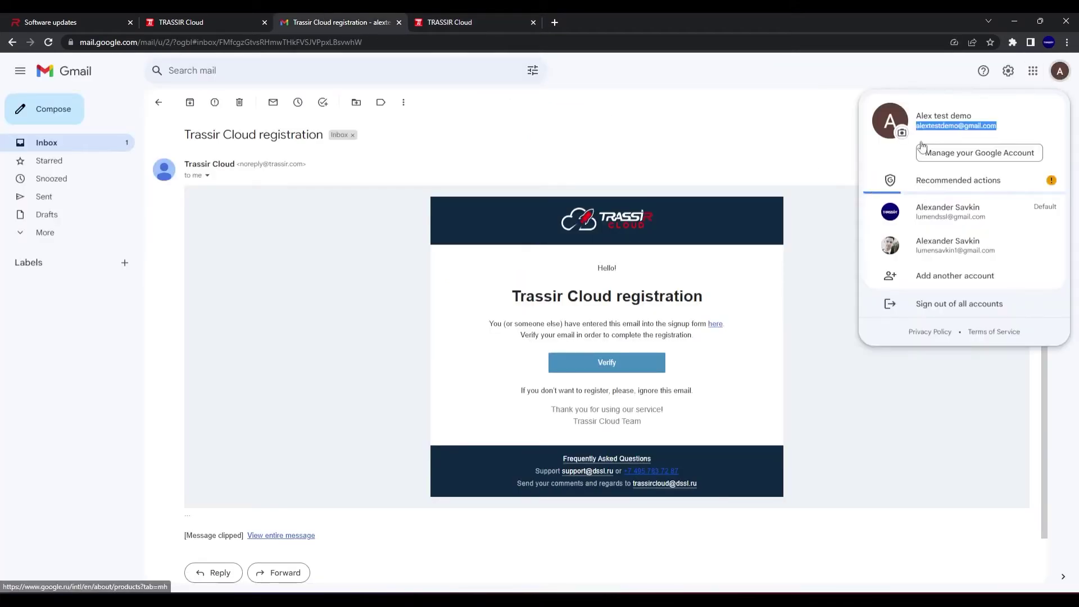
pyautogui.rightClick(936, 126)
pyautogui.click(835, 142)
# - Sign in to TRASSIR Cloud with the pasted email and the account password
pyautogui.click(457, 22)
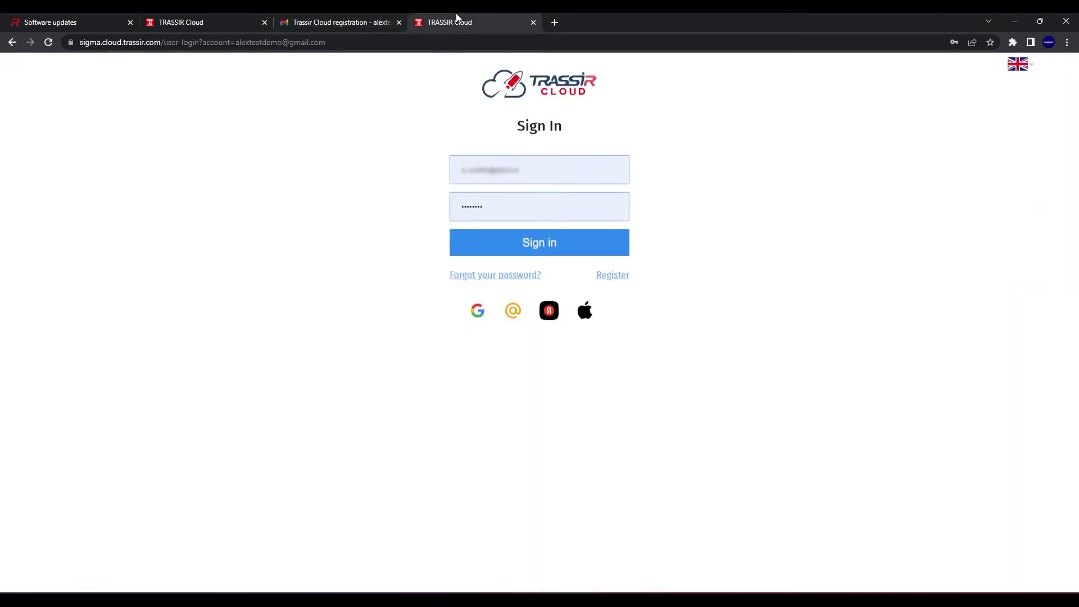
pyautogui.click(530, 170)
pyautogui.hotkey('ctrl', 'a')
pyautogui.hotkey('ctrl', 'v')
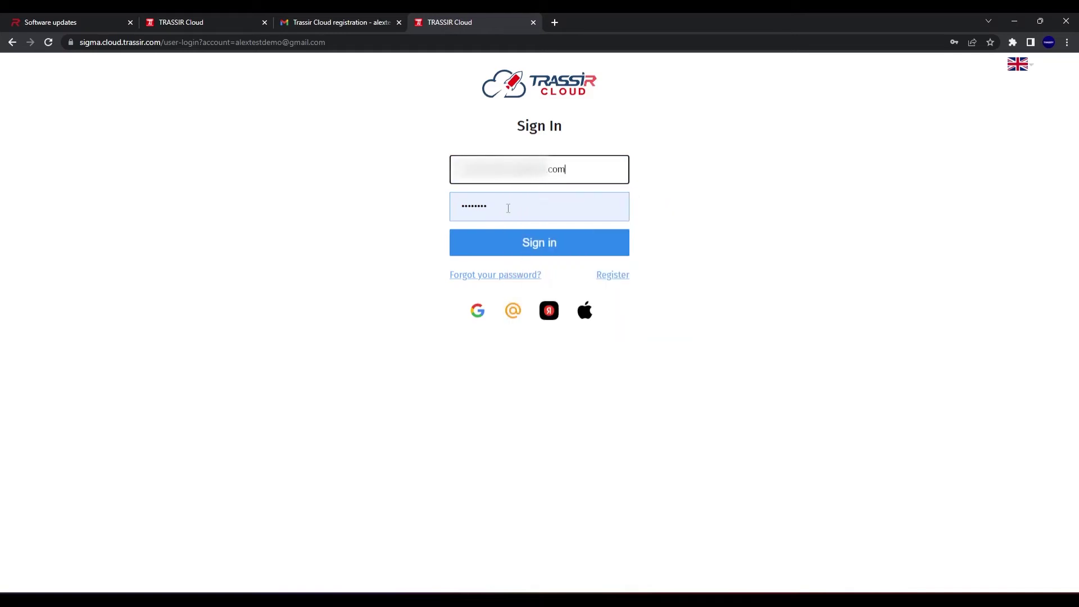
pyautogui.click(508, 208)
pyautogui.hotkey('ctrl', 'a')
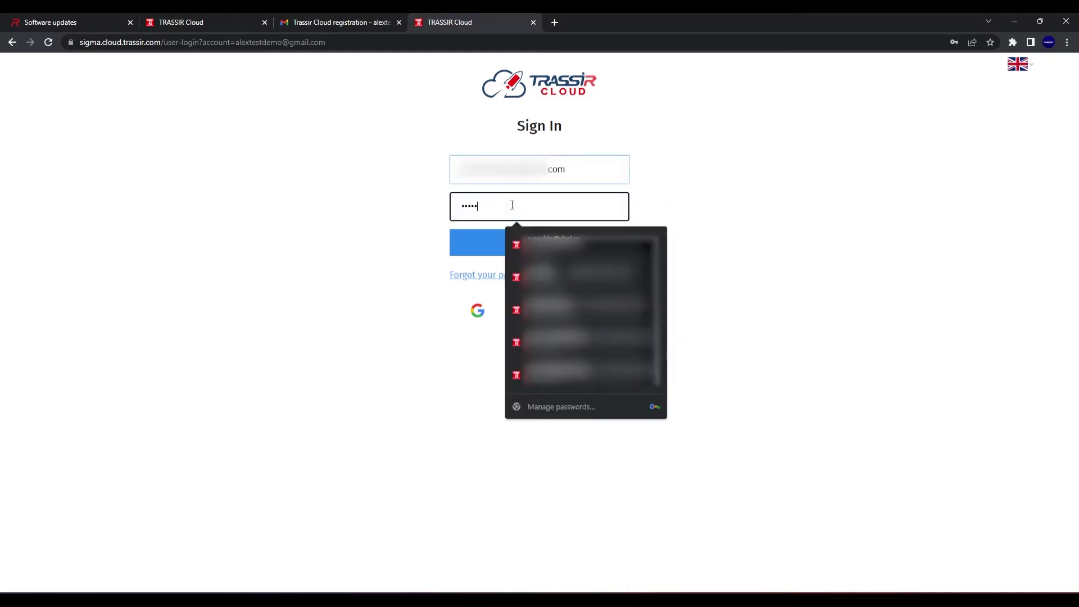
pyautogui.click(485, 242)
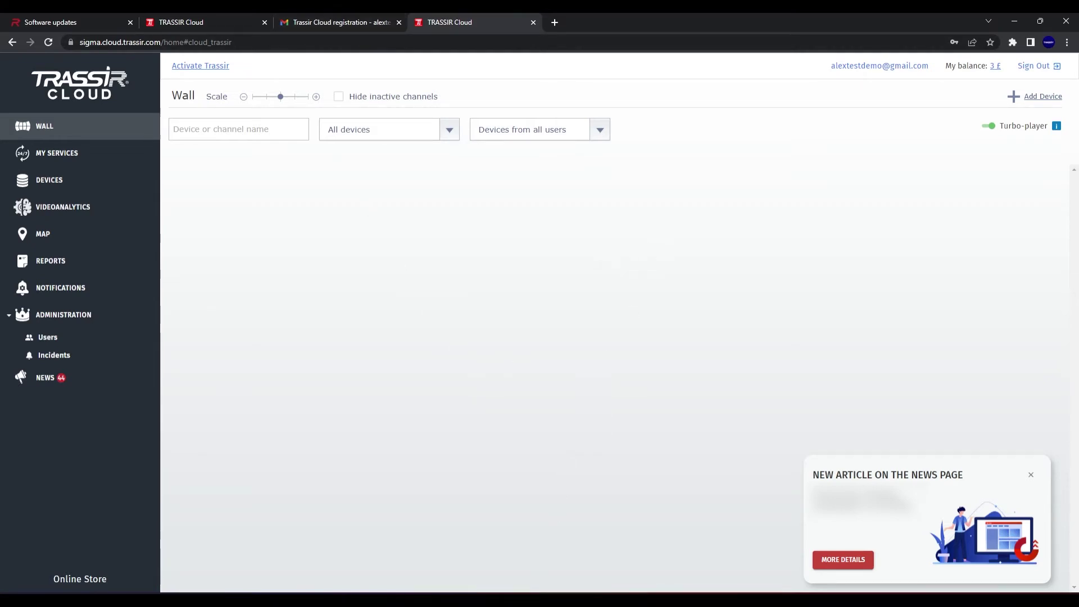
# - Install PostgreSQL from Downloads with default directories and settings, skipping Stack Builder
pyautogui.press('super+e')
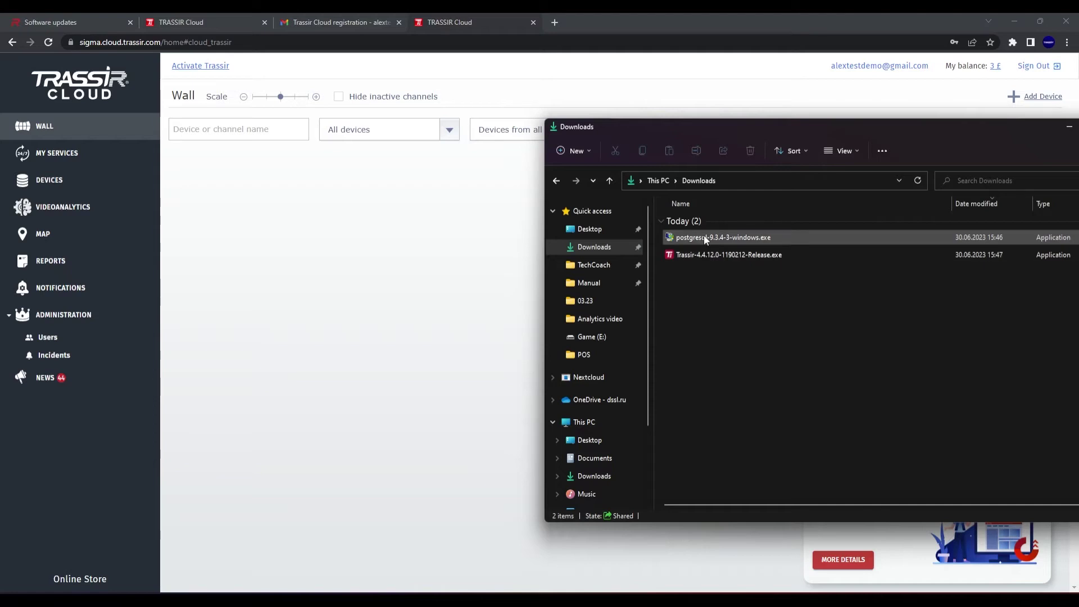
pyautogui.doubleClick(704, 235)
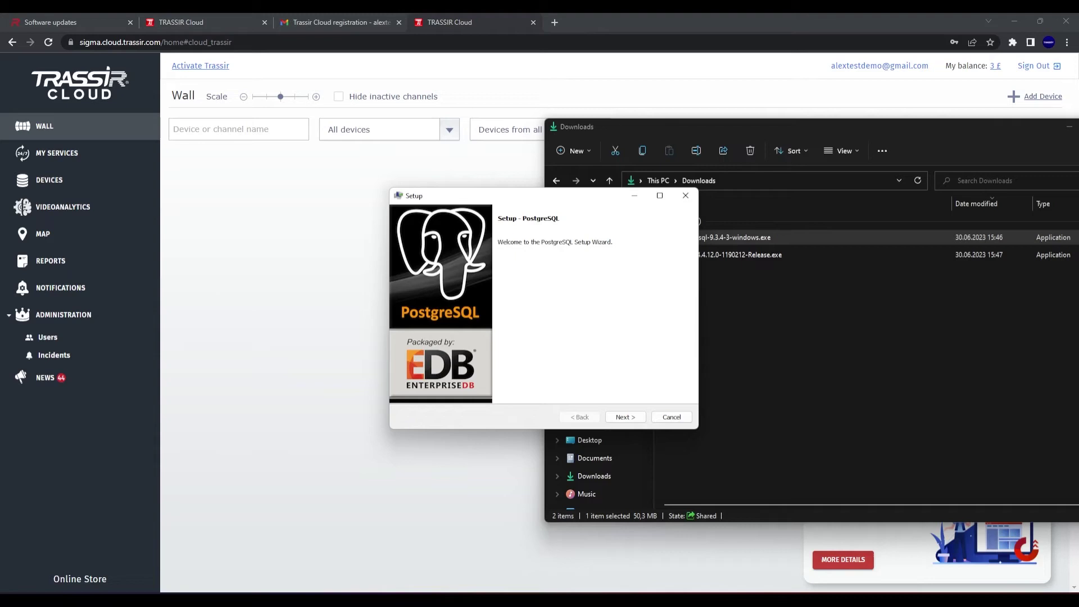
pyautogui.click(623, 417)
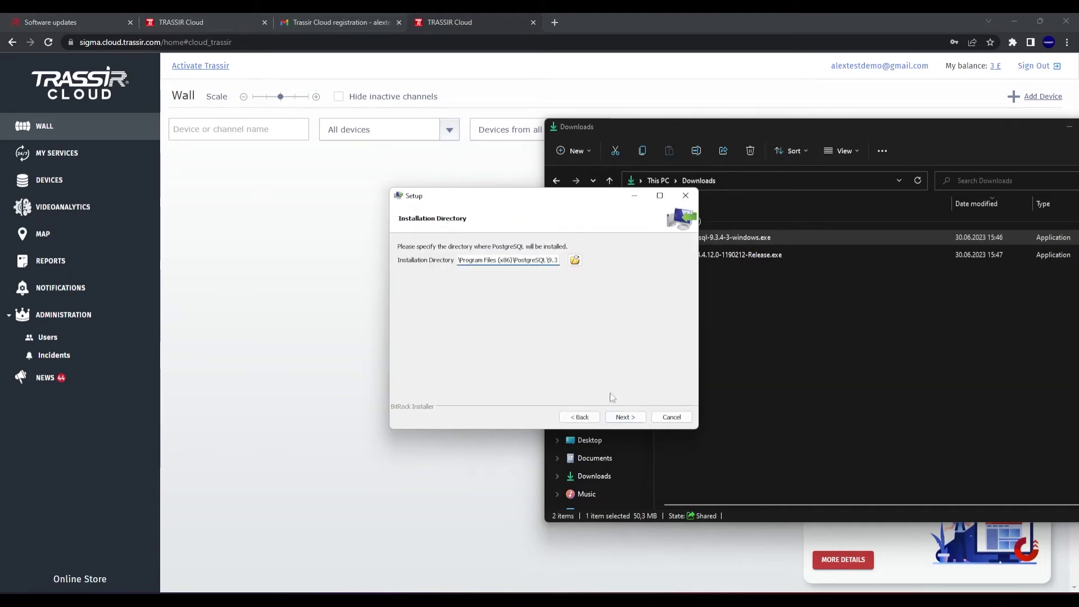
pyautogui.click(628, 419)
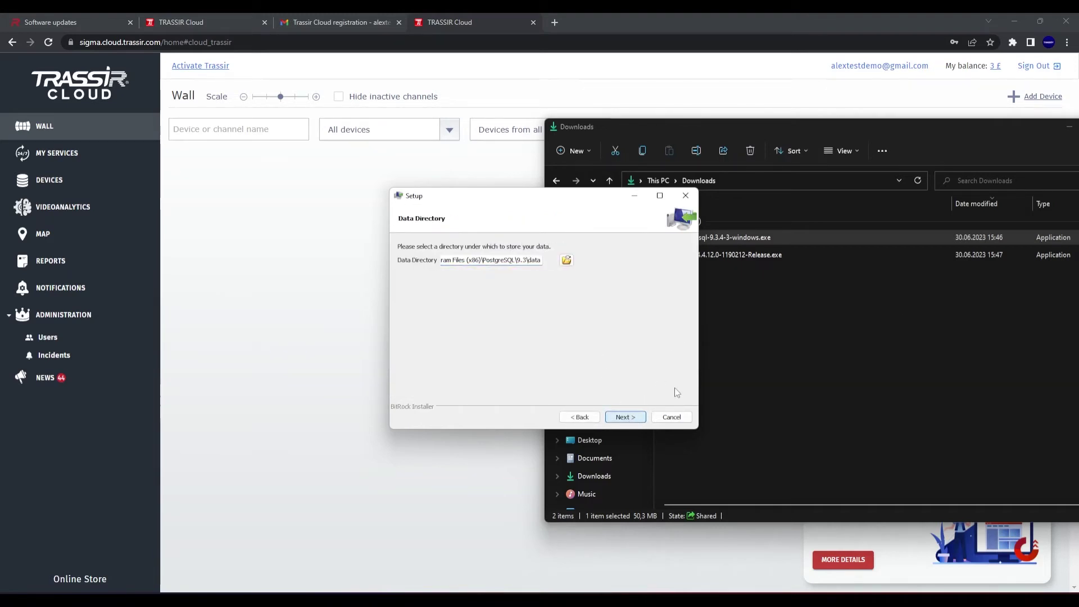
pyautogui.click(630, 418)
pyautogui.click(630, 418)
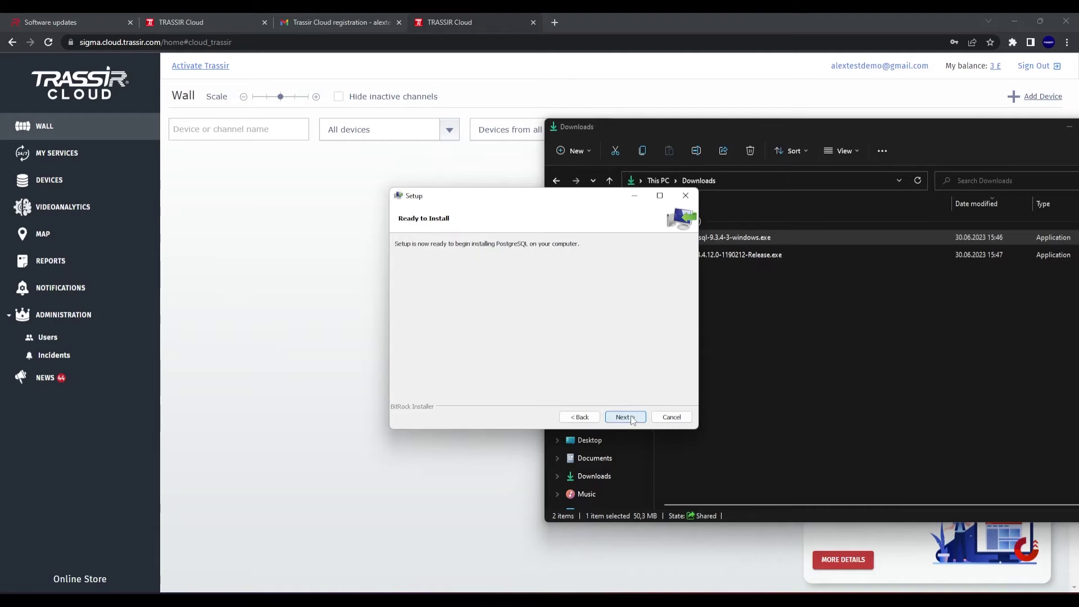
pyautogui.click(630, 418)
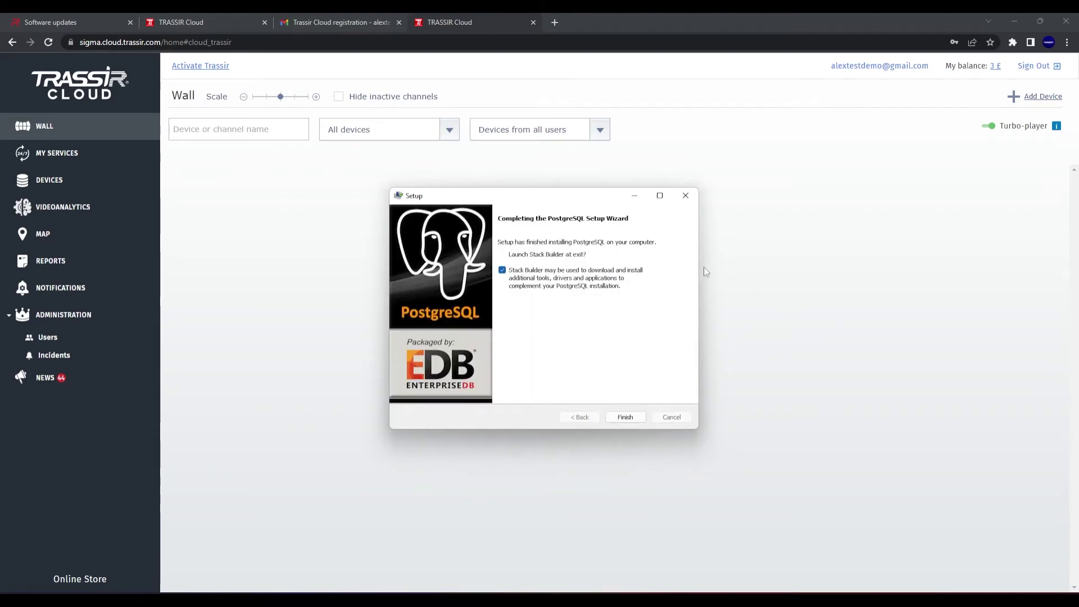
pyautogui.click(502, 271)
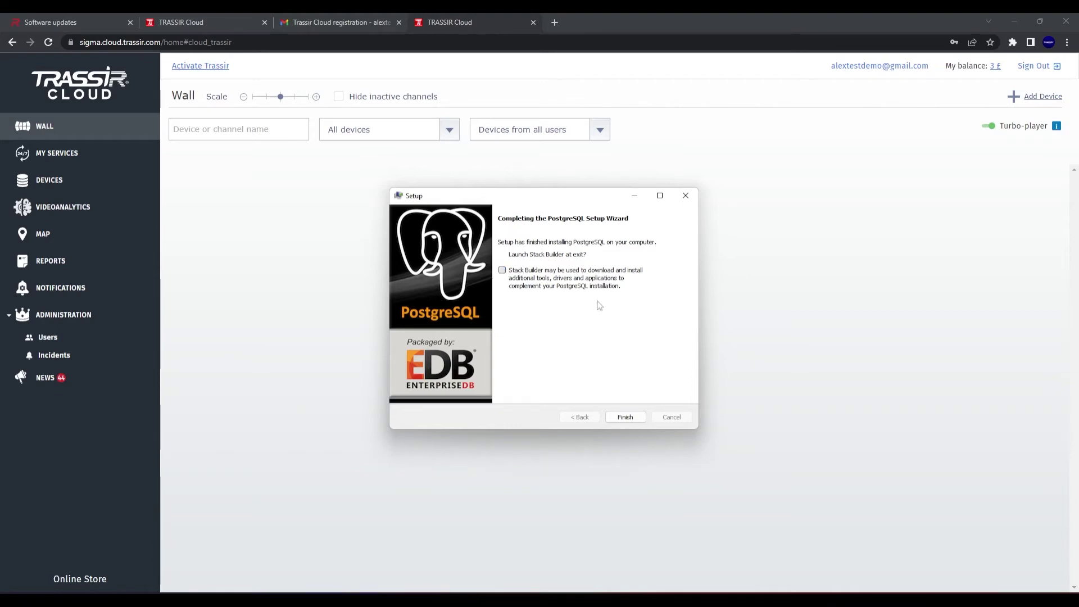
pyautogui.click(624, 417)
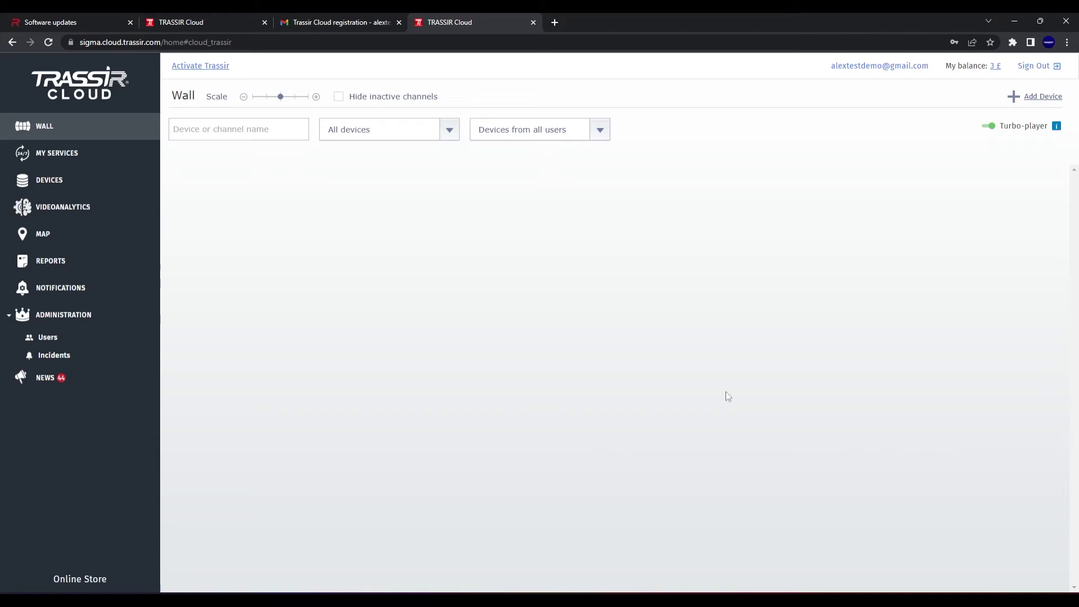
pyautogui.click(610, 601)
# - Launch the Trassir installer in English and accept the license agreement
pyautogui.click(730, 255)
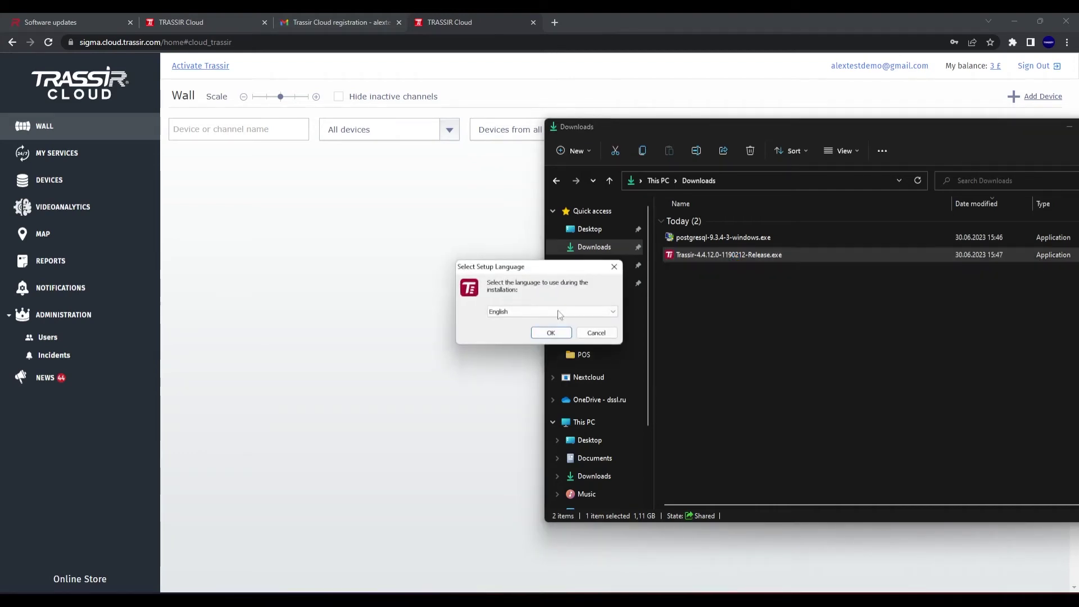
pyautogui.click(553, 334)
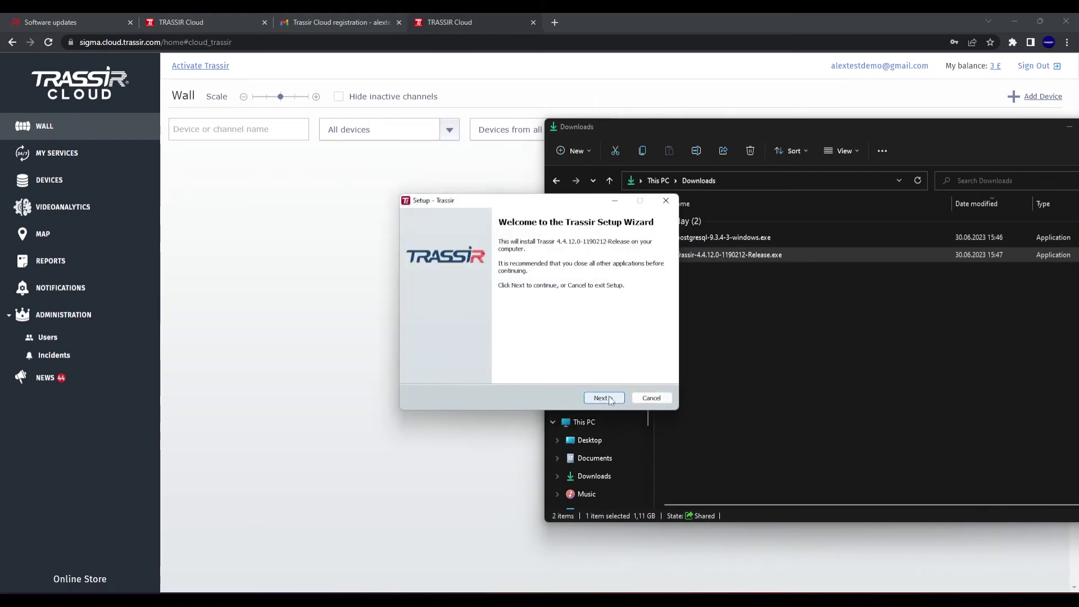
pyautogui.click(603, 398)
pyautogui.click(489, 365)
pyautogui.click(603, 397)
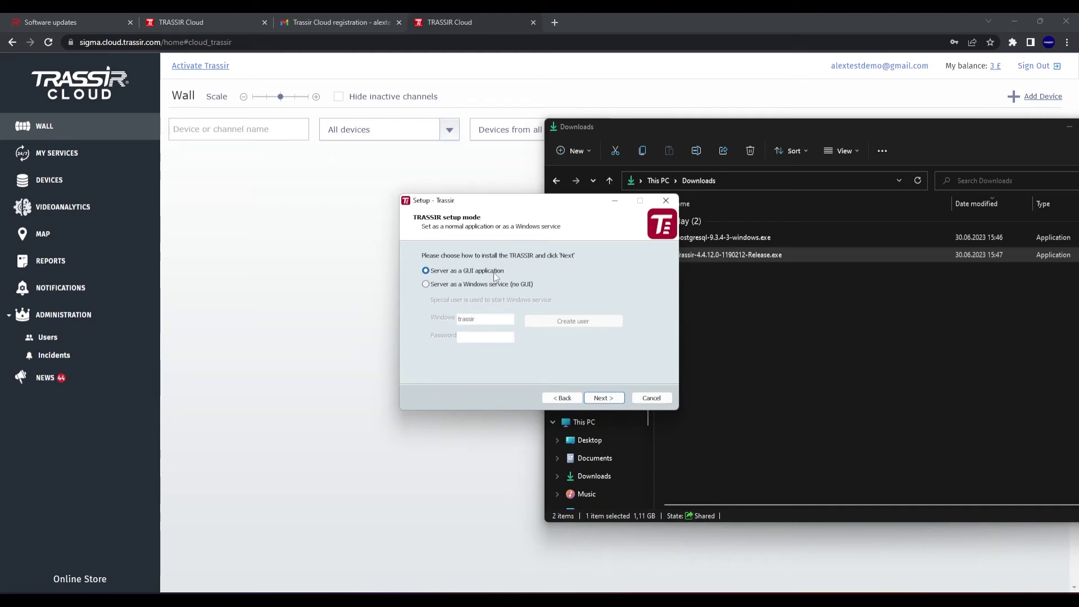
# - Install Trassir as a GUI server with the default folder and tasks, skipping time synchronization
pyautogui.click(604, 398)
pyautogui.click(604, 398)
pyautogui.click(603, 399)
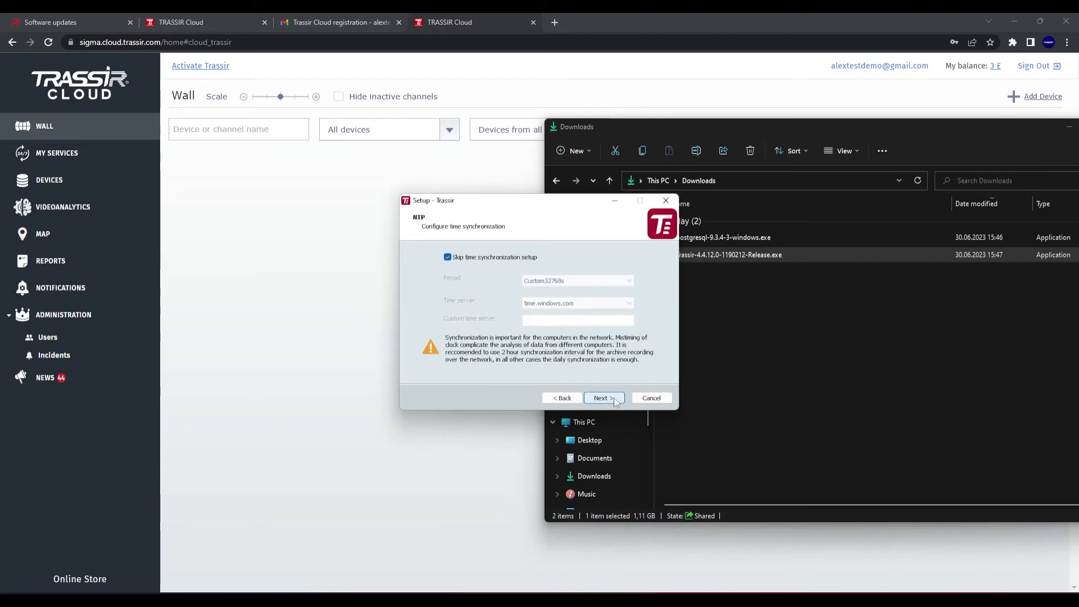
pyautogui.click(613, 397)
pyautogui.click(604, 397)
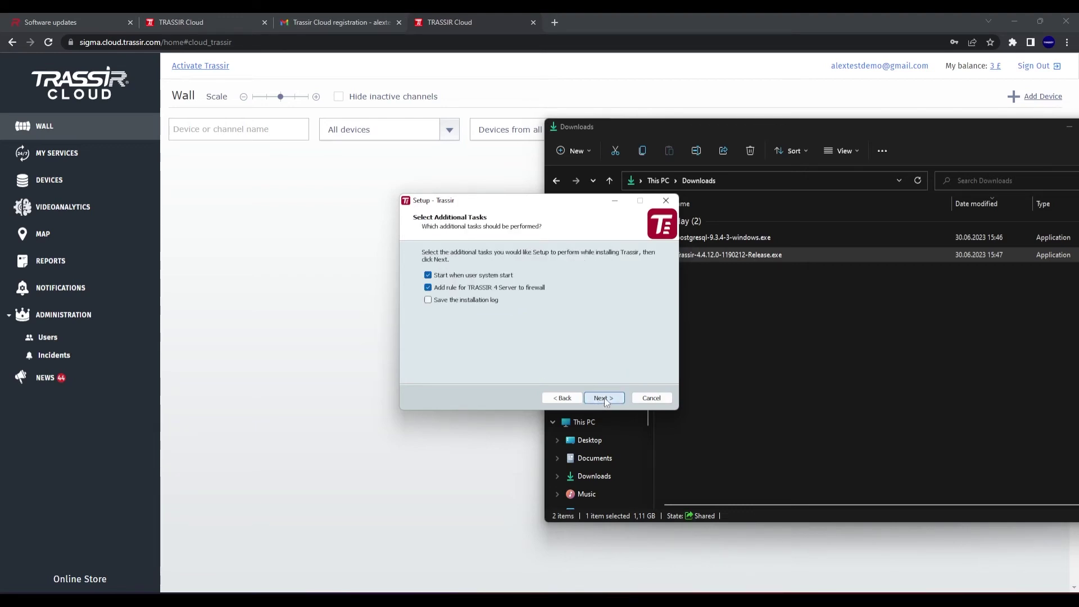
pyautogui.click(604, 398)
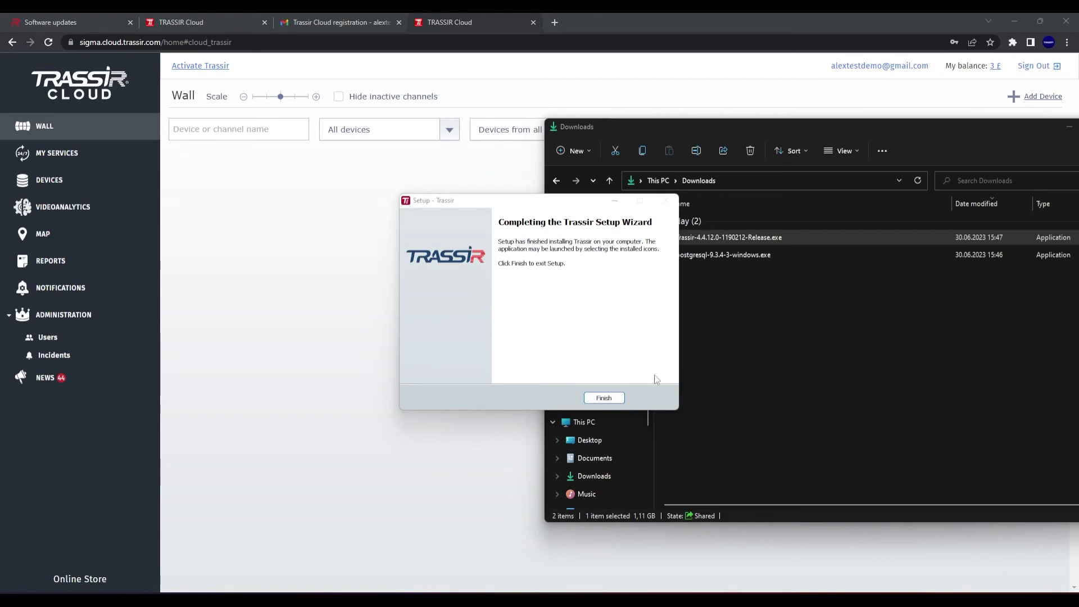
# - Close the finished installer and launch Trassir 4 Server from search
pyautogui.click(603, 398)
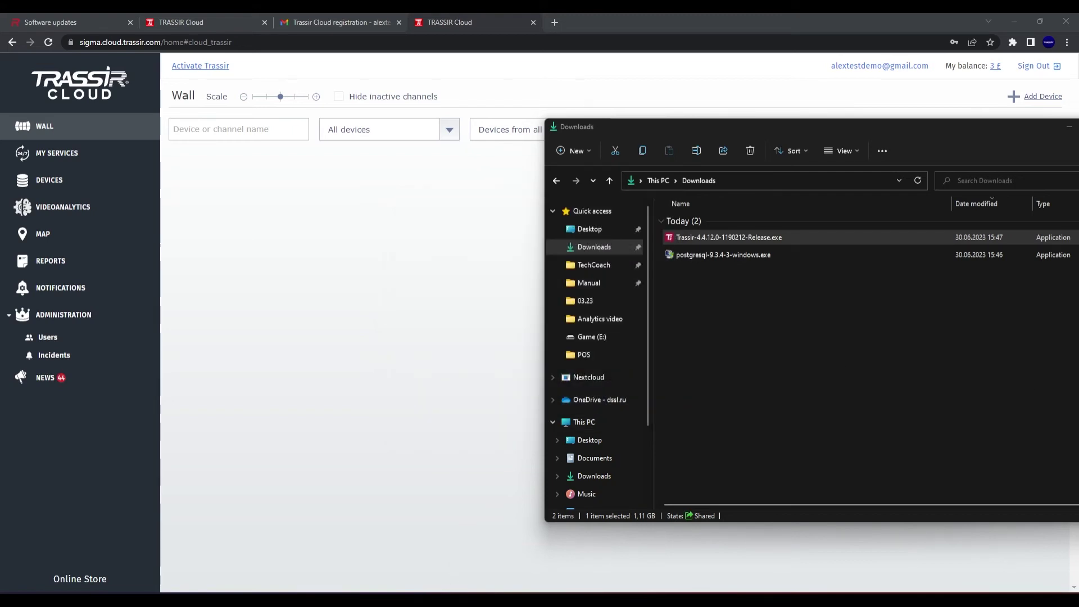
pyautogui.press('super')
pyautogui.write('trassir 4 client')
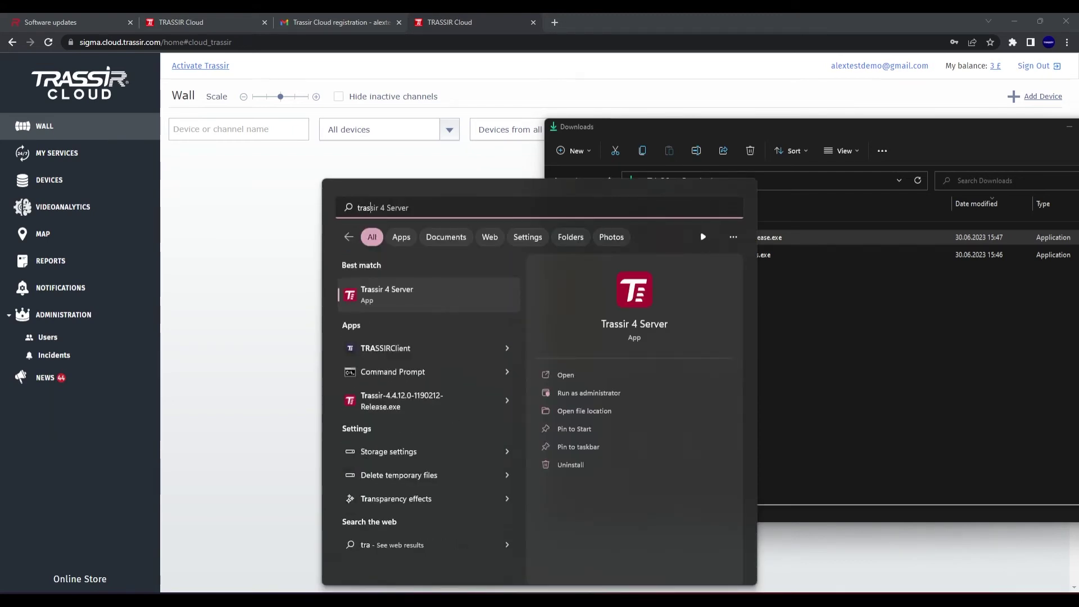
pyautogui.click(411, 349)
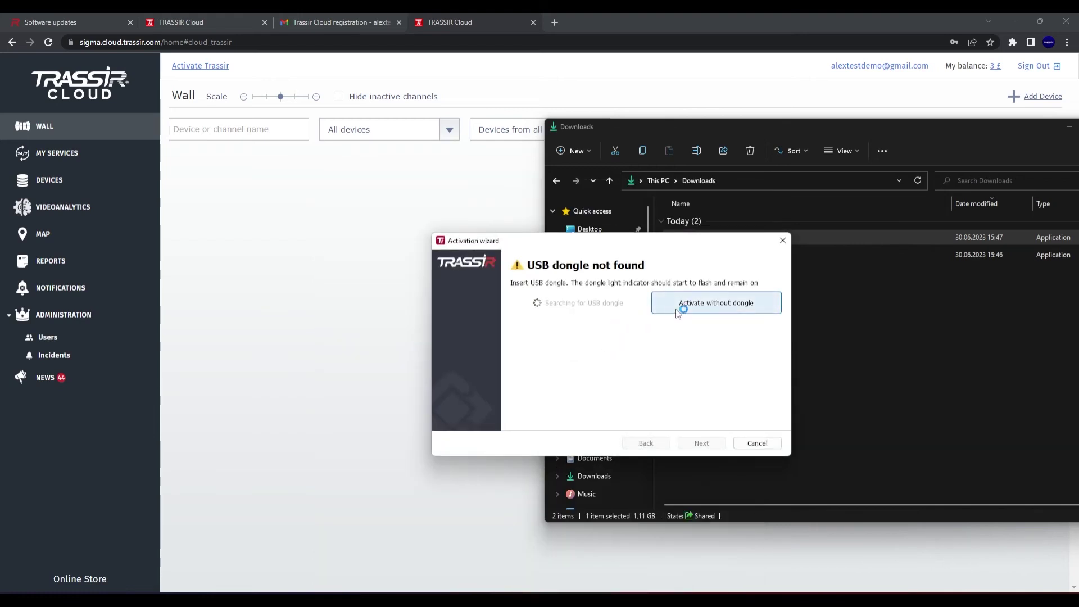
# - Choose activation without a dongle via license recovery by email, and clear the prefilled email
pyautogui.click(710, 303)
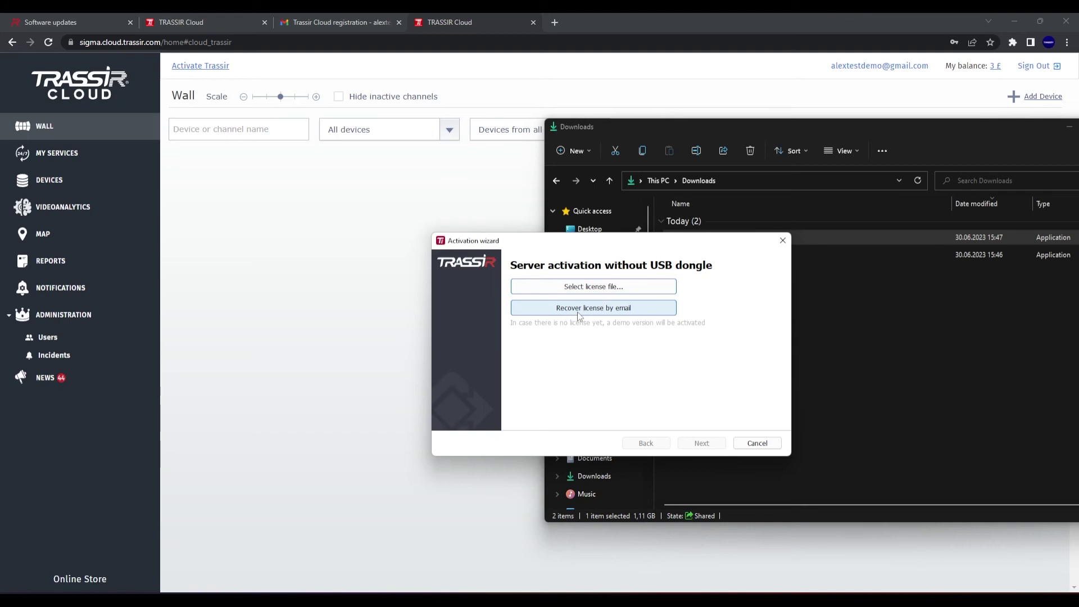
pyautogui.click(580, 312)
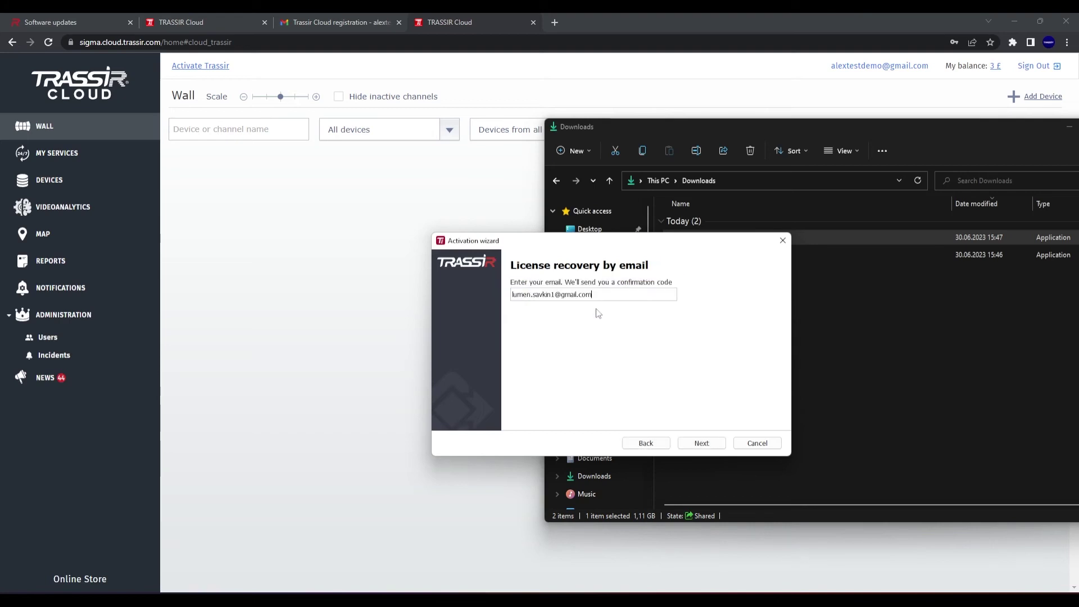
pyautogui.doubleClick(606, 294)
pyautogui.press('BackSpace')
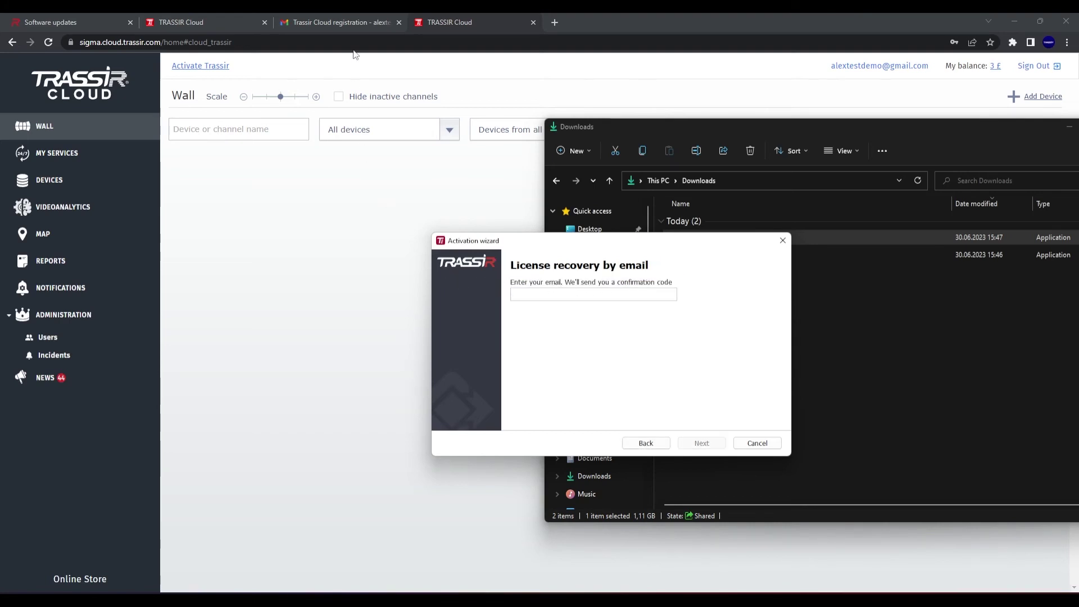
# - Paste the Google account email into the wizard and request the confirmation code
pyautogui.click(341, 23)
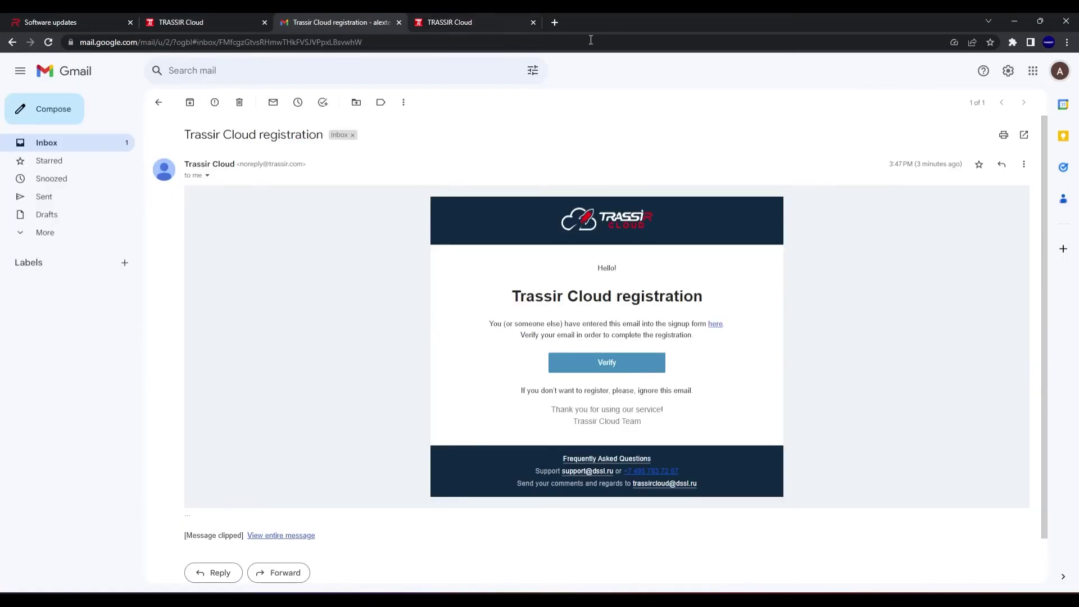
pyautogui.click(1059, 71)
pyautogui.doubleClick(955, 126)
pyautogui.hotkey('ctrl', 'c')
pyautogui.rightClick(948, 125)
pyautogui.click(763, 137)
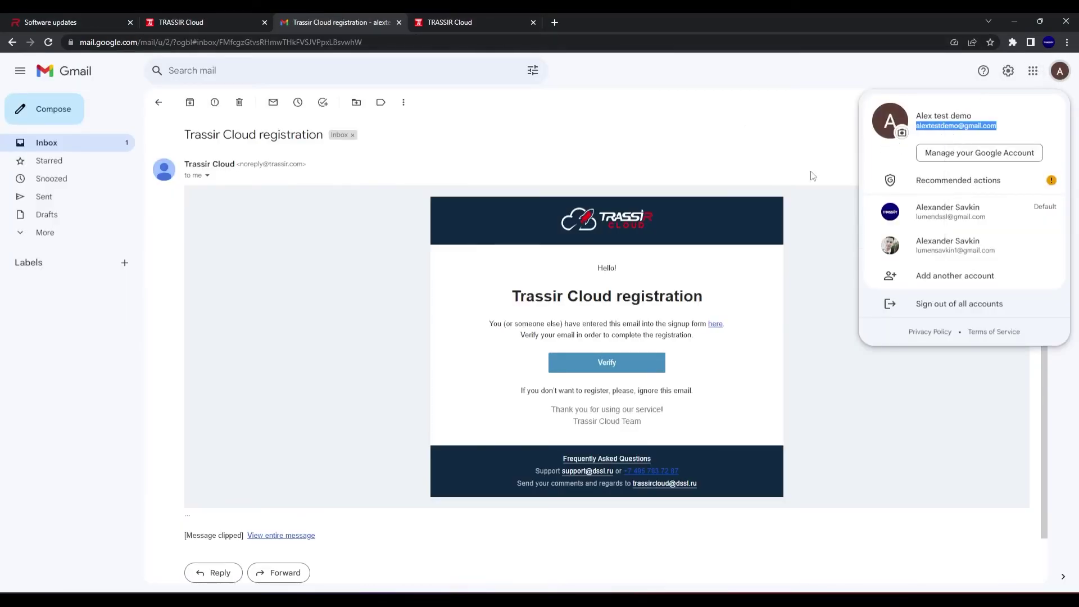
pyautogui.click(692, 590)
pyautogui.click(608, 293)
pyautogui.hotkey('ctrl', 'v')
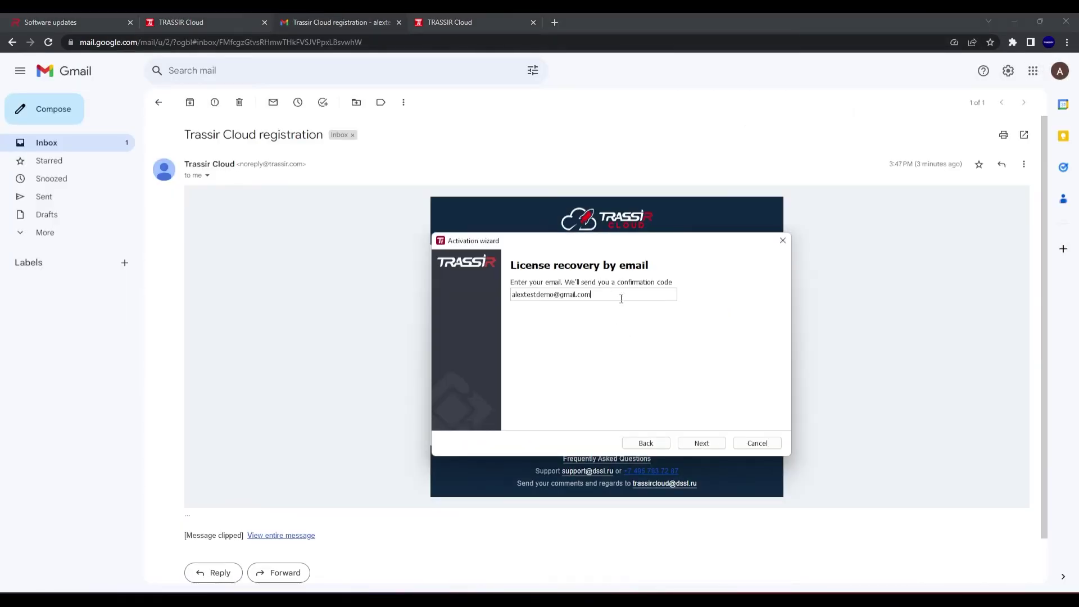
pyautogui.click(701, 442)
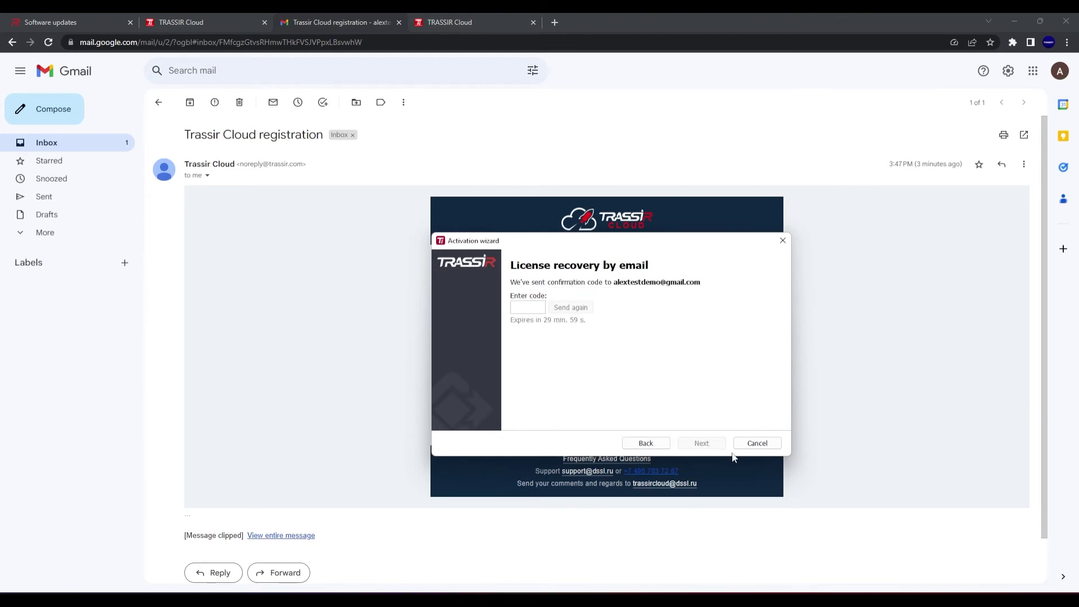
pyautogui.click(1027, 485)
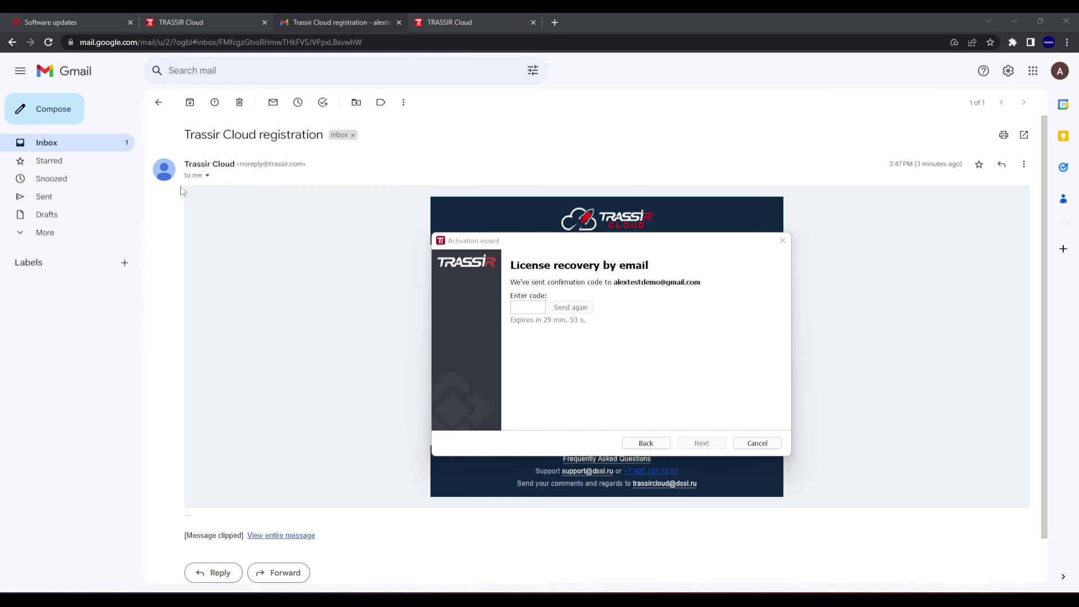
pyautogui.click(46, 142)
pyautogui.click(304, 181)
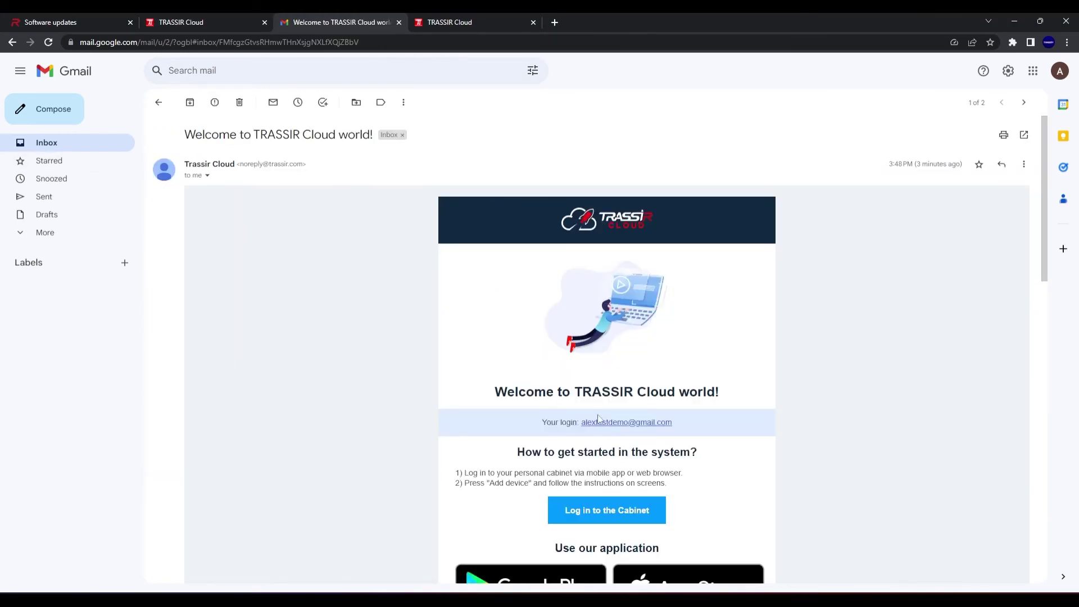
pyautogui.click(68, 142)
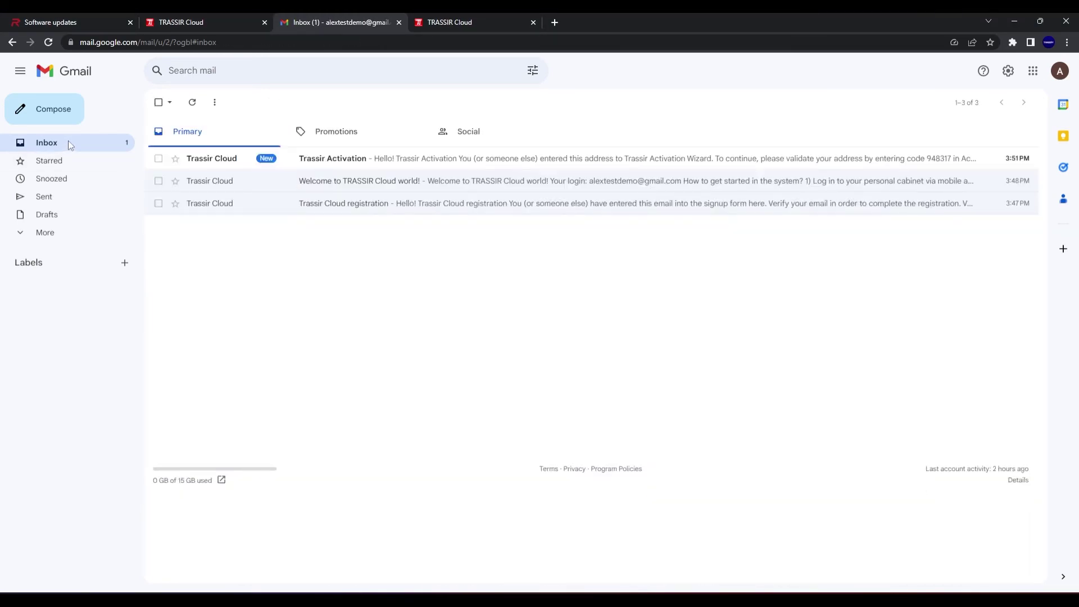
pyautogui.click(379, 160)
pyautogui.doubleClick(646, 334)
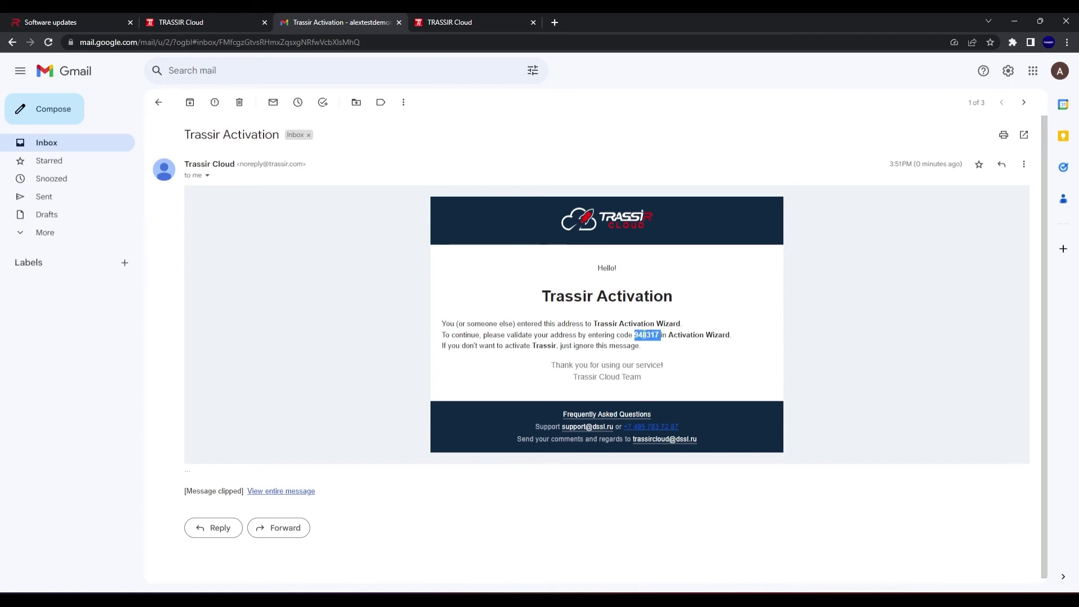
pyautogui.hotkey('ctrl', 'c')
pyautogui.hotkey('alt', 'Tab')
pyautogui.click(524, 307)
pyautogui.hotkey('ctrl', 'v')
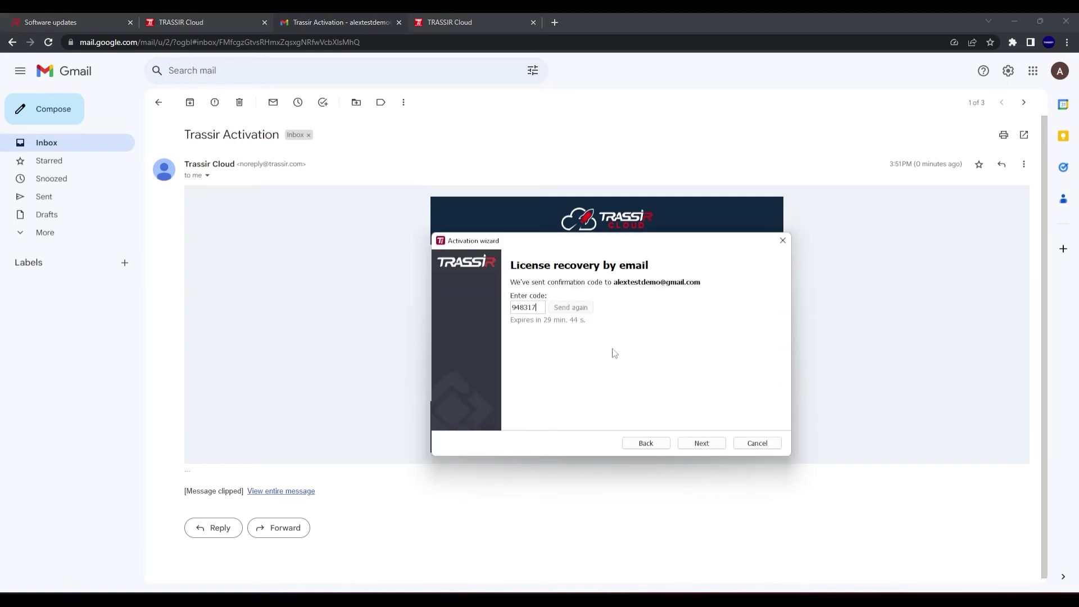
# - Confirm the code, activate with the demo license valid to 30/06/2023, and finish
pyautogui.click(702, 442)
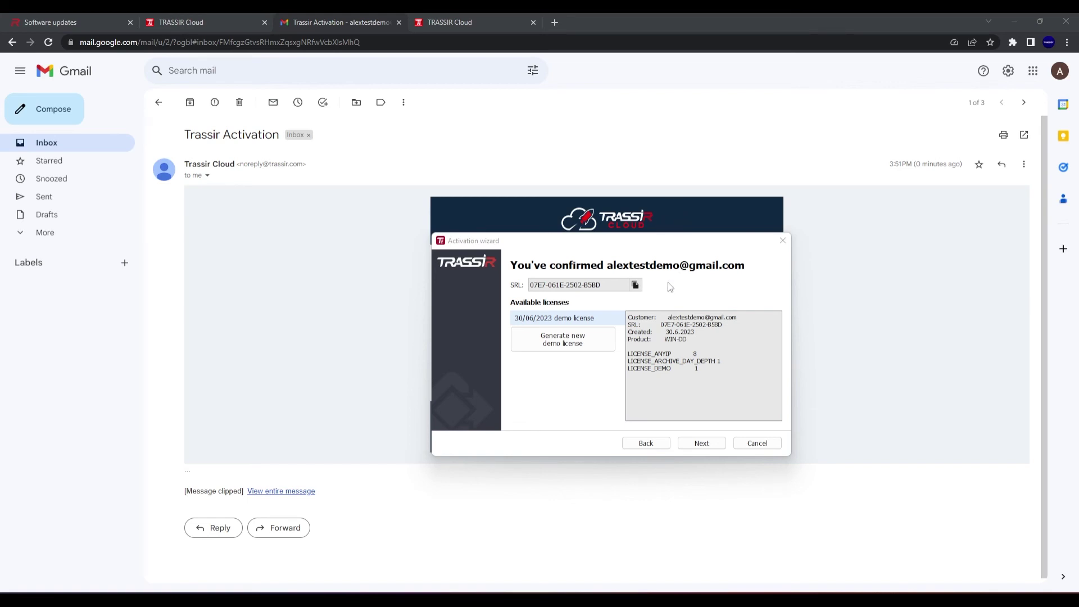
pyautogui.click(701, 443)
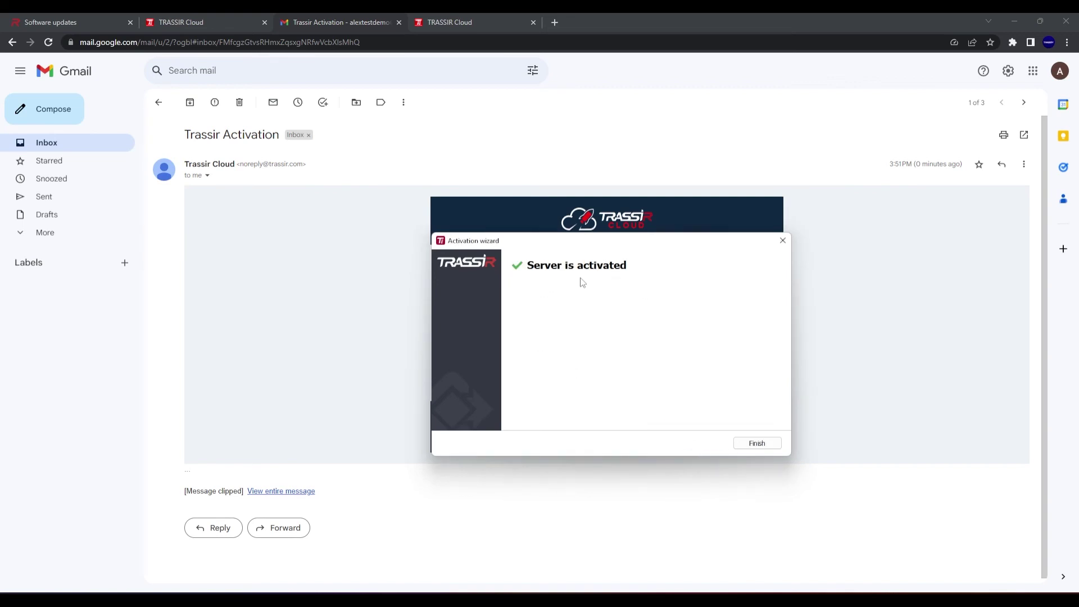
pyautogui.click(756, 442)
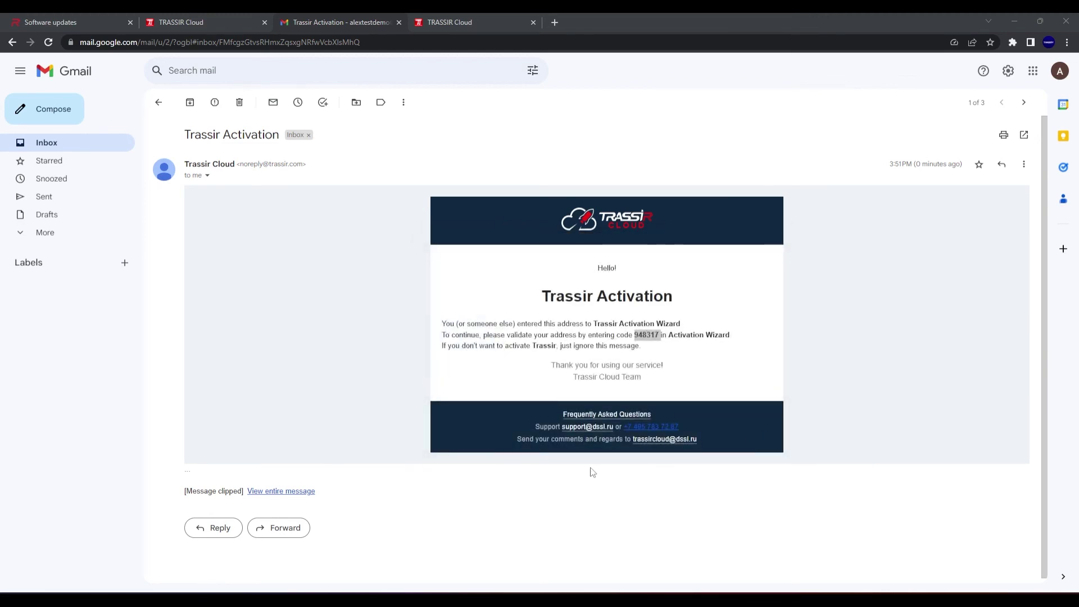
# - Launch Trassir 4 Server from search and close the First Run Wizard
pyautogui.press('super')
pyautogui.write('trassir 4 server')
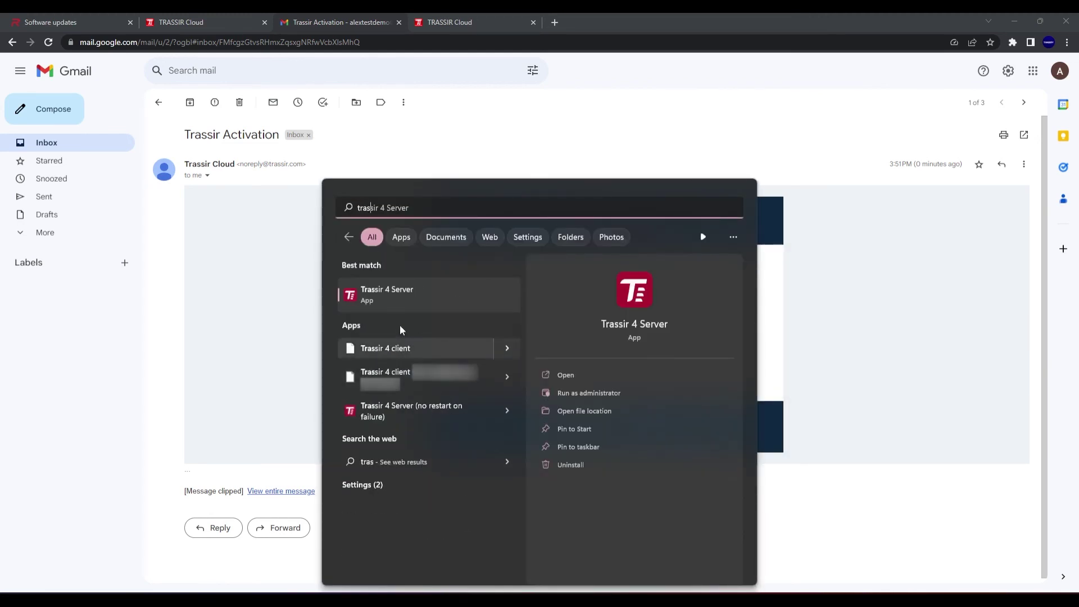
pyautogui.click(379, 291)
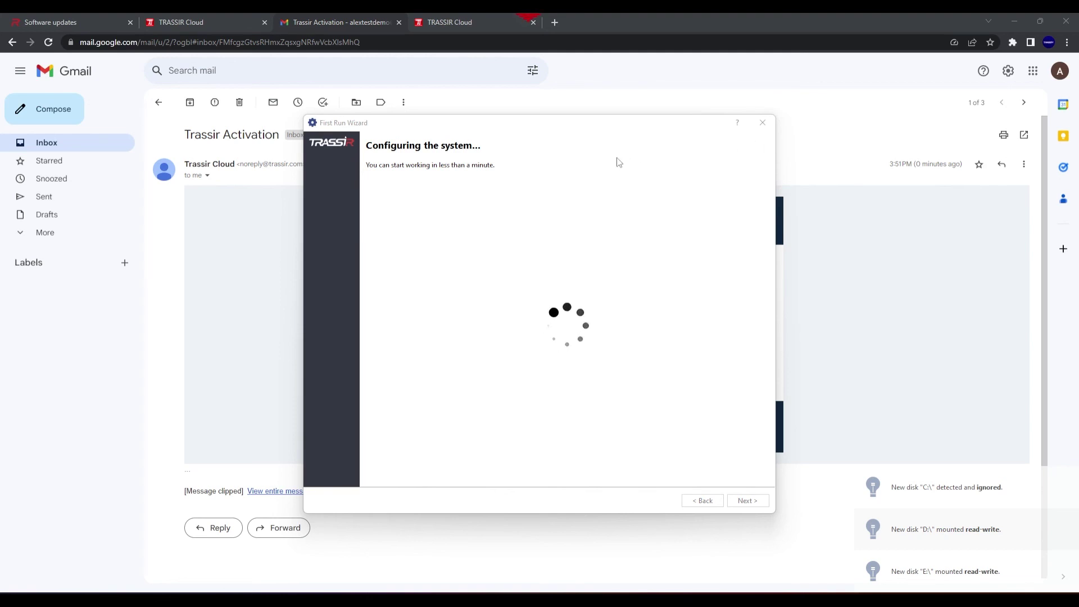
pyautogui.click(761, 124)
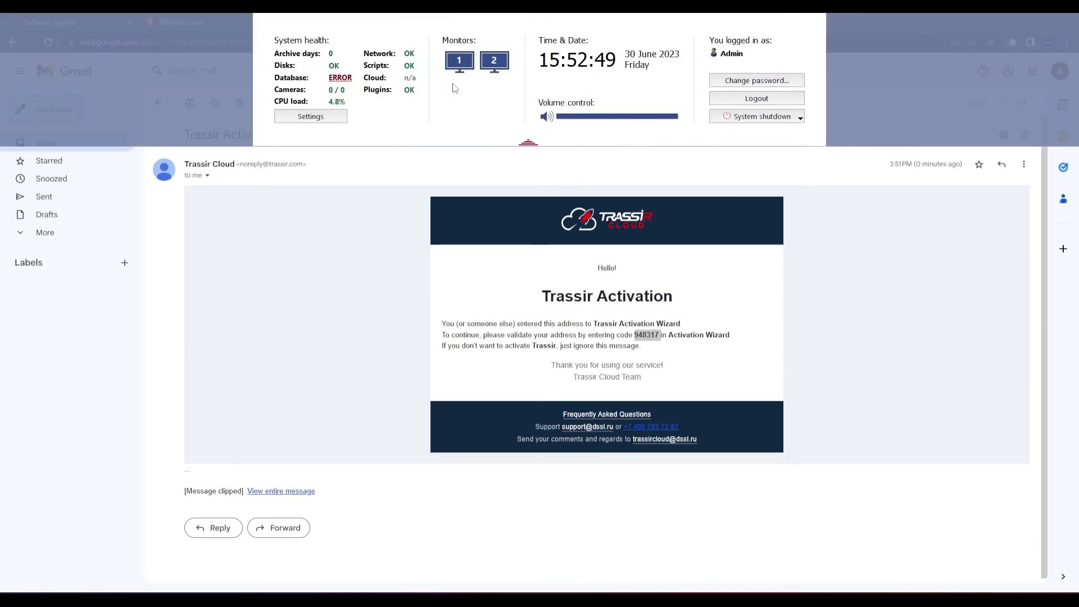
# - Review the server's TRASSIR Cloud settings, then view Hardware > IP Devices showing the discovered ONVIF device
pyautogui.click(311, 116)
pyautogui.click(110, 131)
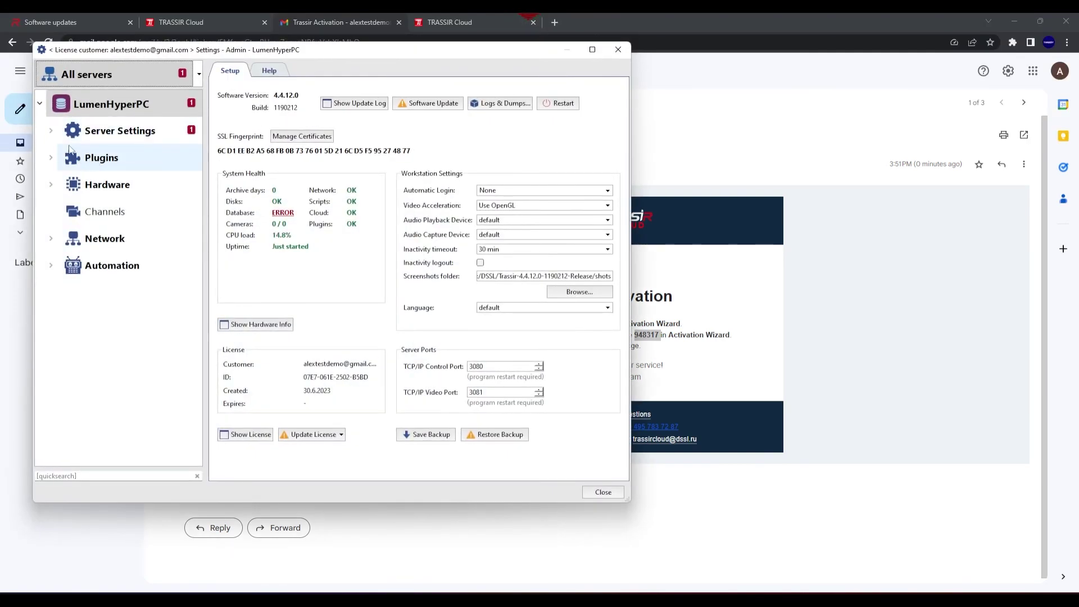
pyautogui.click(85, 246)
pyautogui.click(103, 151)
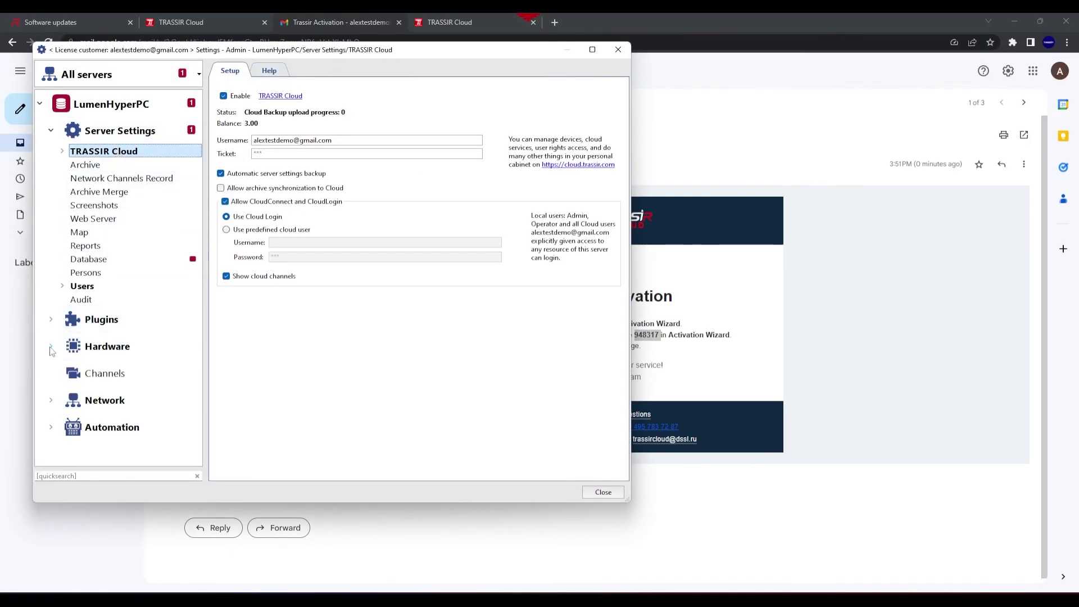
pyautogui.click(51, 346)
pyautogui.click(90, 379)
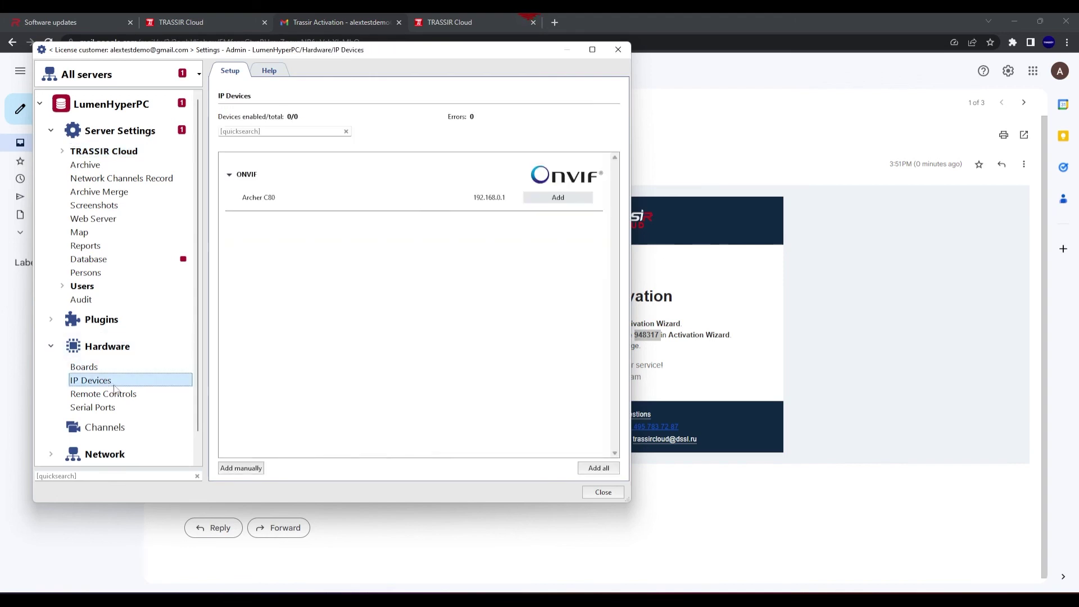